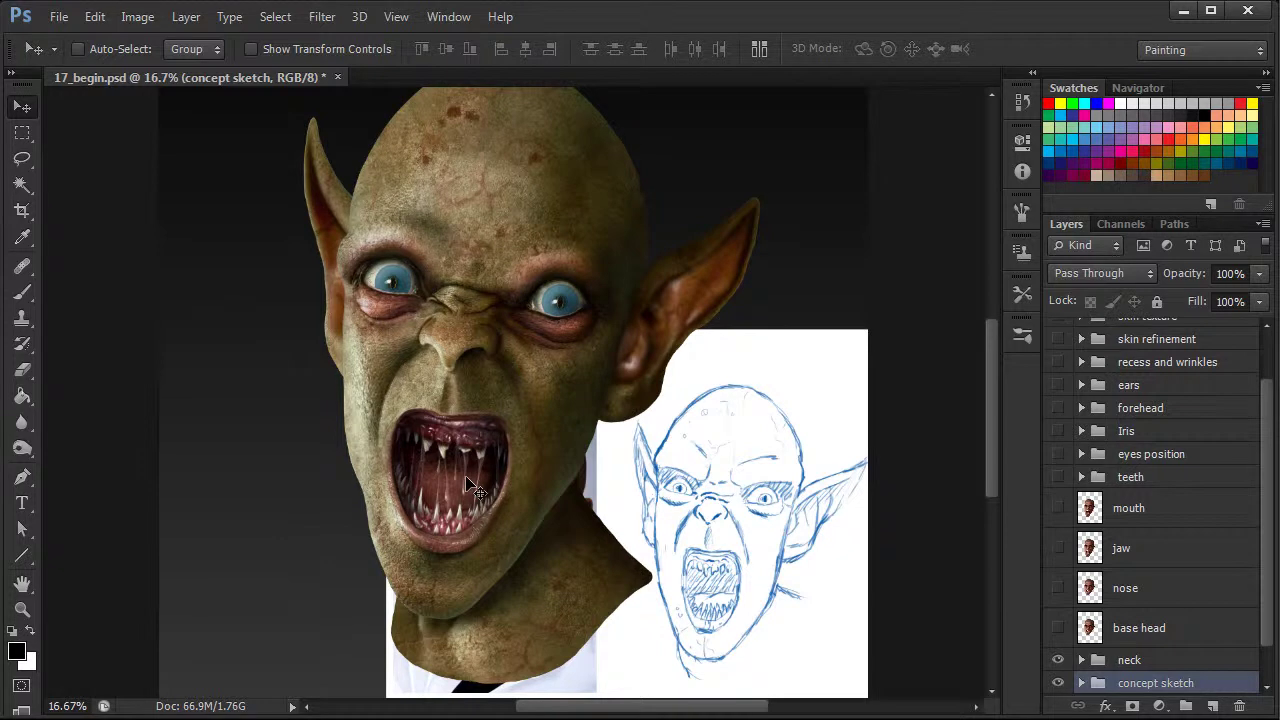
Step: Hide the concept sketch group and expand the visual touchups/elements group
{"action": "left_click", "coordinate": [1058, 683]}
{"action": "left_click_drag", "start_coordinate": [1267, 612], "coordinate": [1268, 534]}
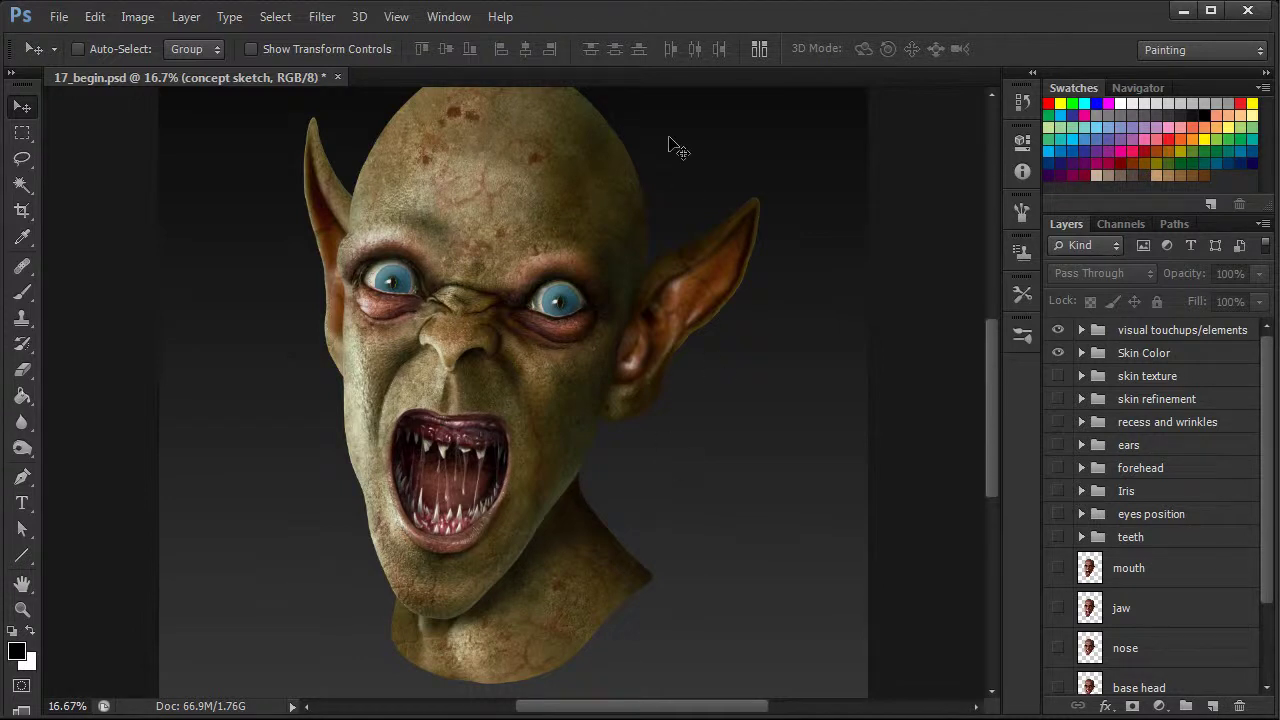
{"action": "left_click", "coordinate": [1081, 330]}
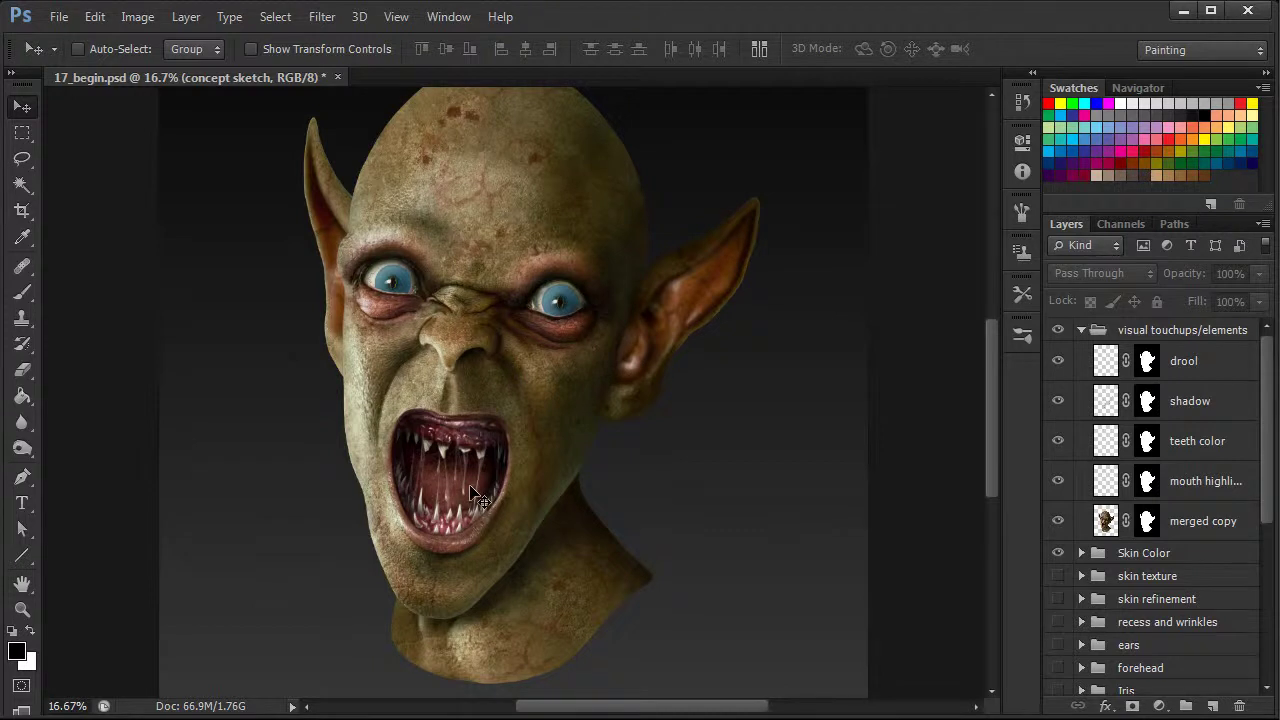
Step: Set the blend mode of the teeth color layer to Color
{"action": "left_click", "coordinate": [1190, 445]}
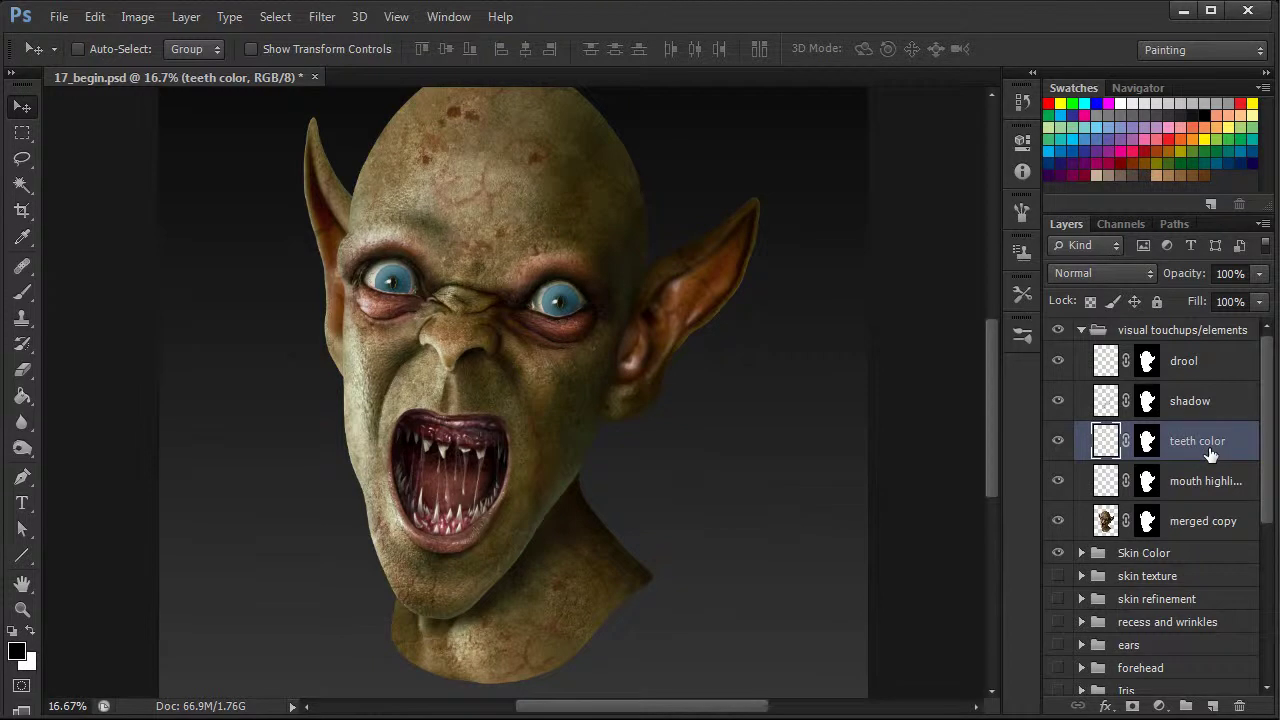
{"action": "left_click", "coordinate": [1122, 272]}
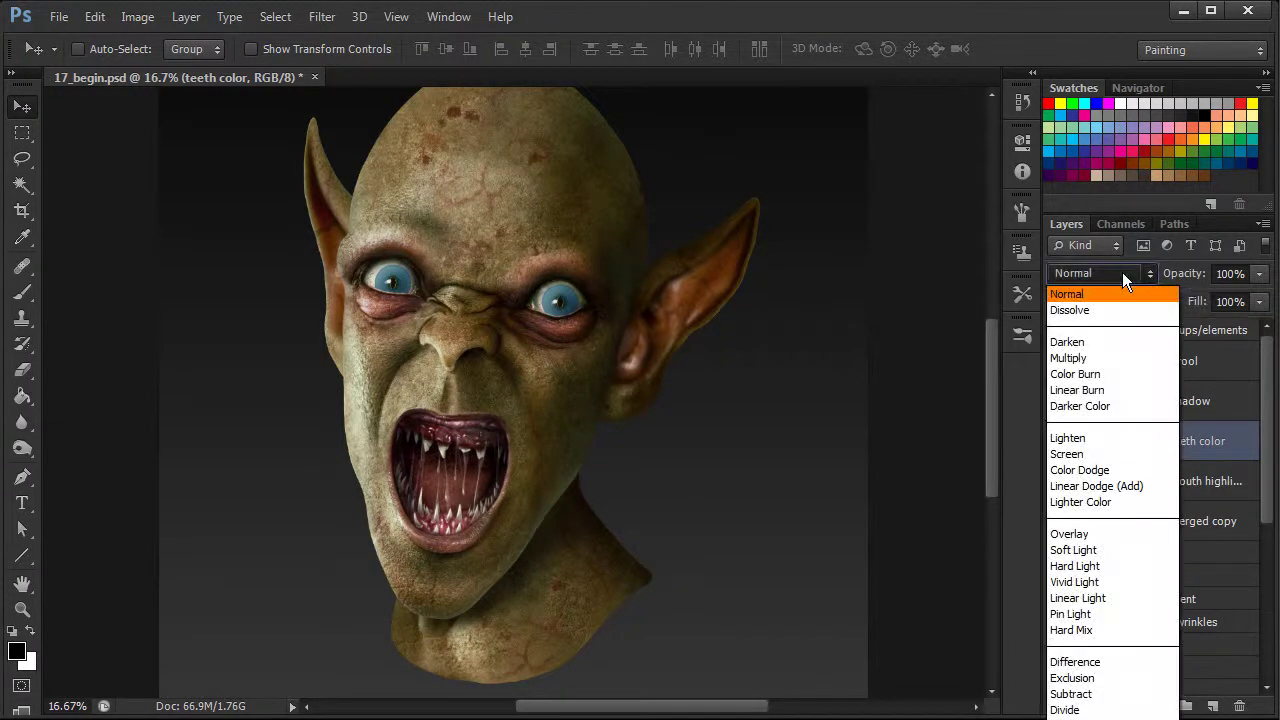
{"action": "left_click", "coordinate": [1075, 719]}
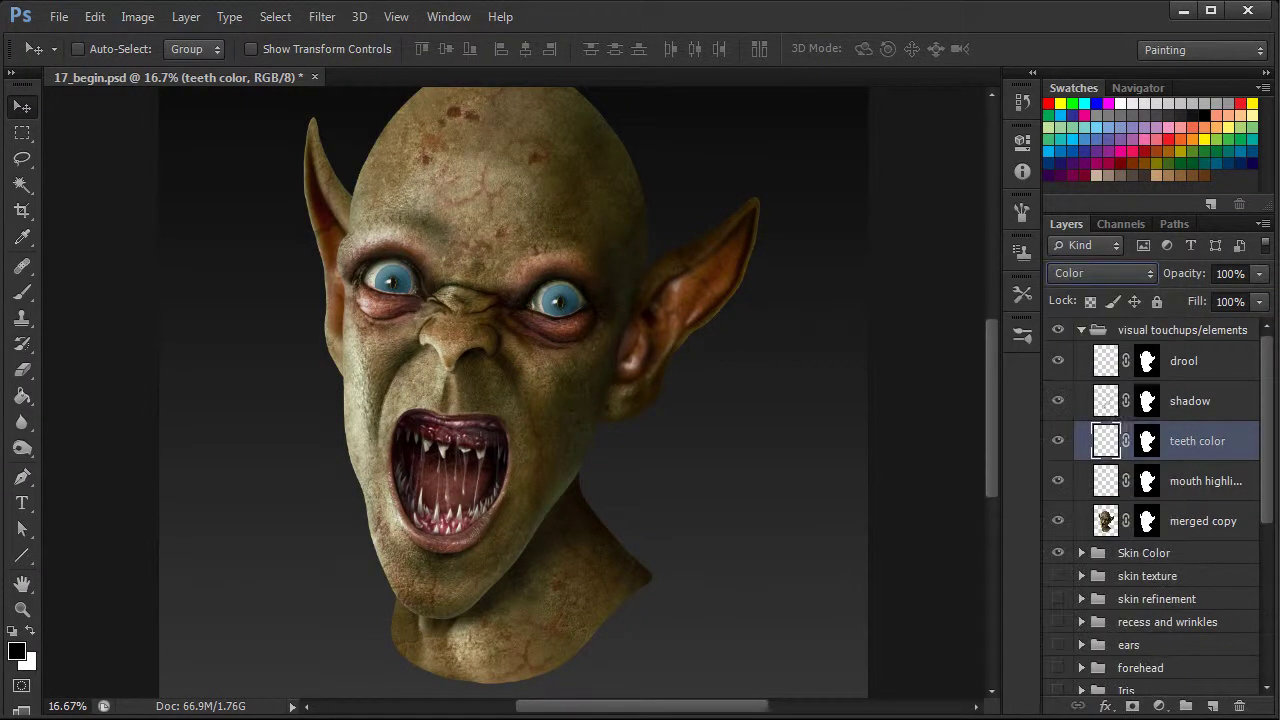
Step: Paint the creature's teeth yellow on the teeth color layer with a 19 px brush
{"action": "left_click", "coordinate": [1251, 104]}
{"action": "left_click", "coordinate": [22, 291]}
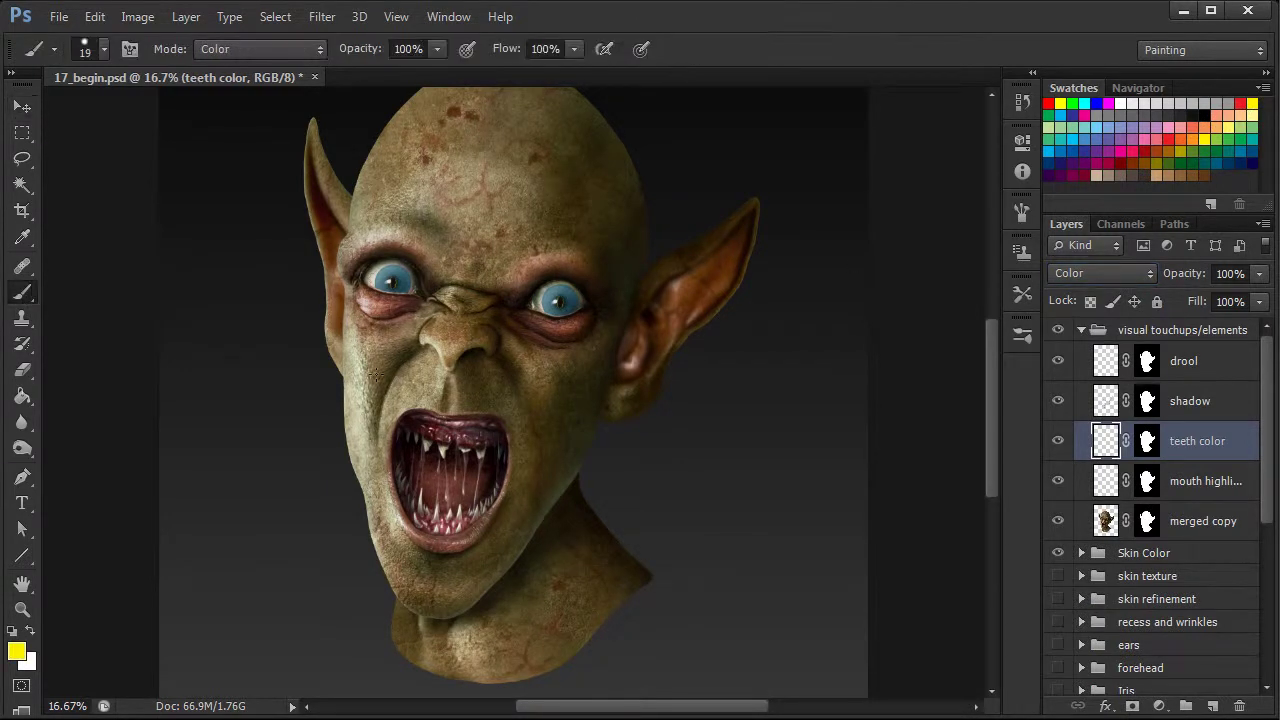
{"action": "right_click", "coordinate": [640, 398]}
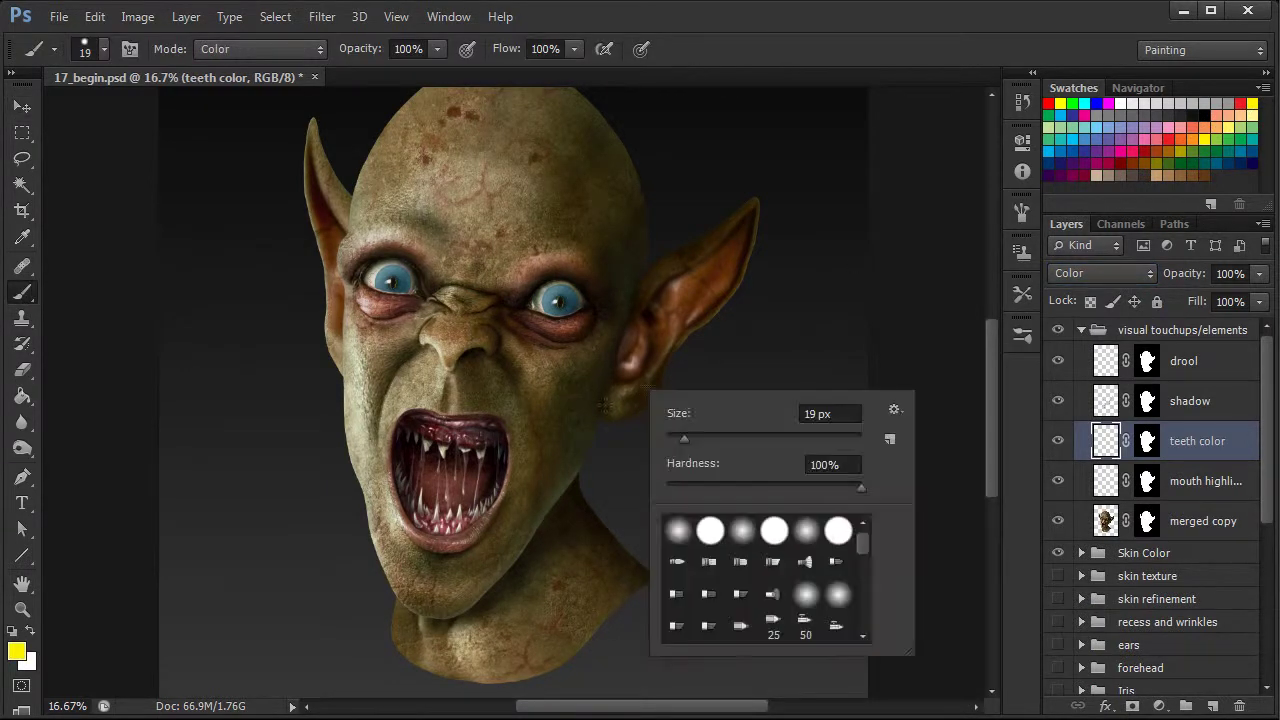
{"action": "left_click", "coordinate": [1022, 211]}
{"action": "left_click", "coordinate": [1022, 211]}
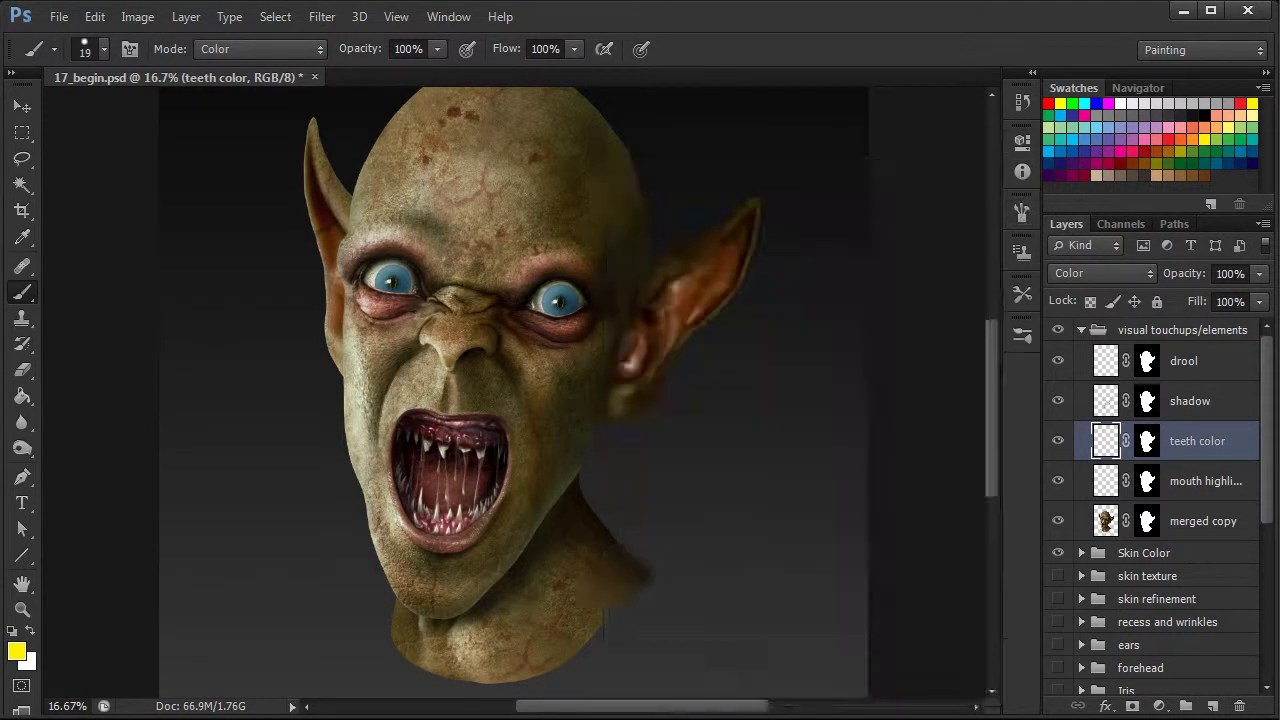
{"action": "key", "text": "ctrl+plus"}
{"action": "key", "text": "ctrl+plus"}
{"action": "left_click_drag", "start_coordinate": [510, 555], "coordinate": [620, 455]}
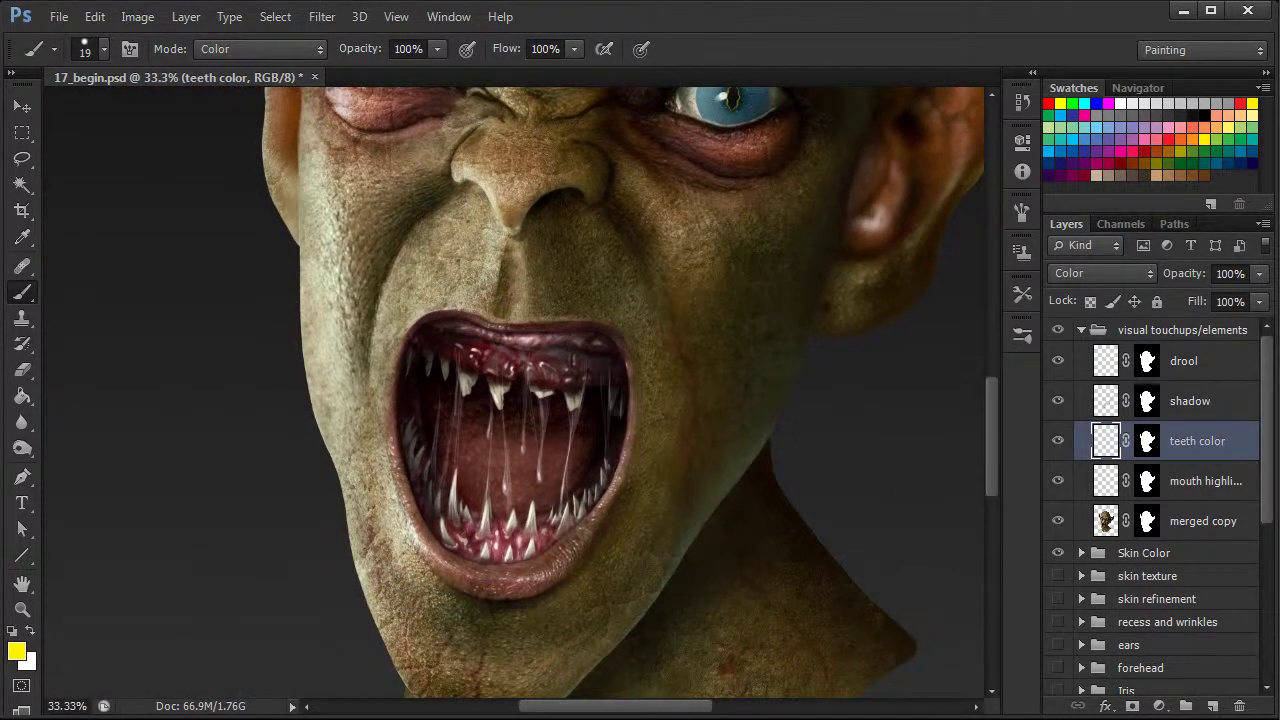
{"action": "mouse_move", "coordinate": [494, 385]}
{"action": "left_mouse_down"}
{"action": "mouse_move", "coordinate": [566, 376]}
{"action": "mouse_move", "coordinate": [534, 391]}
{"action": "mouse_move", "coordinate": [575, 403]}
{"action": "left_mouse_up"}
{"action": "key", "text": "ctrl+minus"}
{"action": "key", "text": "ctrl+minus"}
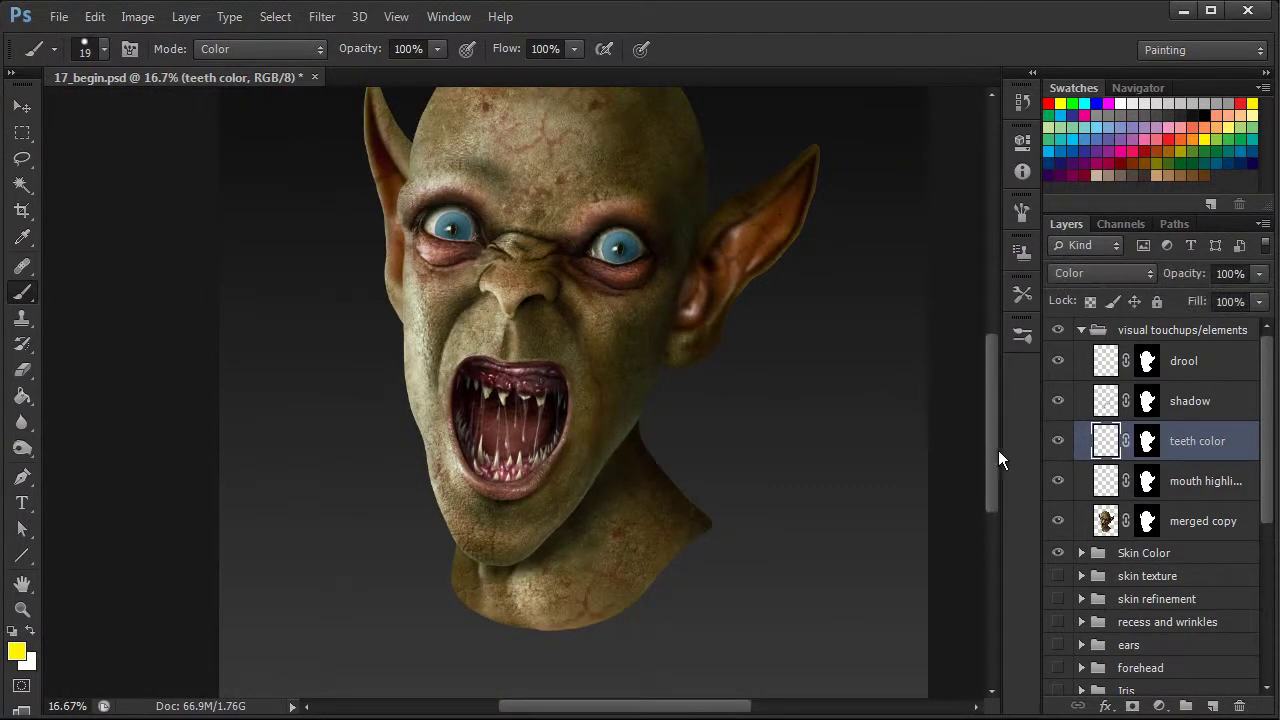
Step: Hide the bg layer at the base of the layer stack
{"action": "scroll", "coordinate": [993, 447], "scroll_direction": "up", "scroll_amount": 2}
{"action": "scroll", "coordinate": [998, 450], "scroll_direction": "up", "scroll_amount": 1}
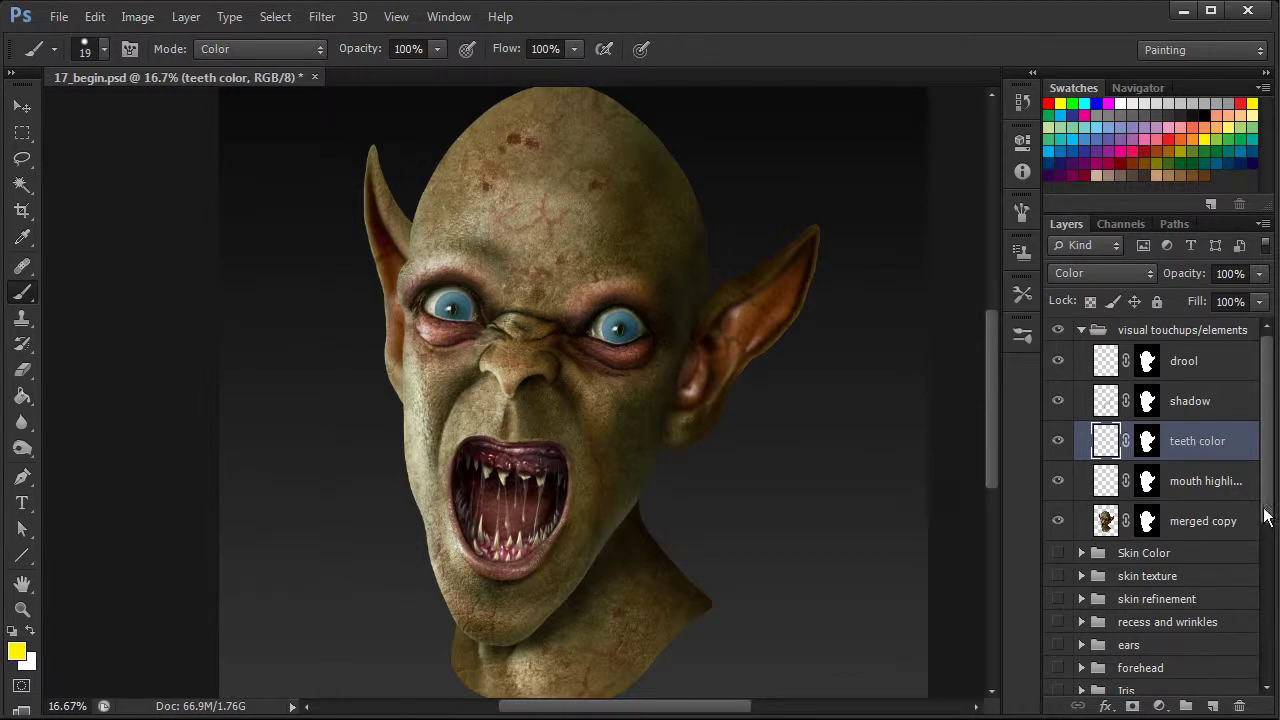
{"action": "left_click_drag", "start_coordinate": [1266, 514], "coordinate": [1258, 688]}
{"action": "left_click", "coordinate": [1056, 677]}
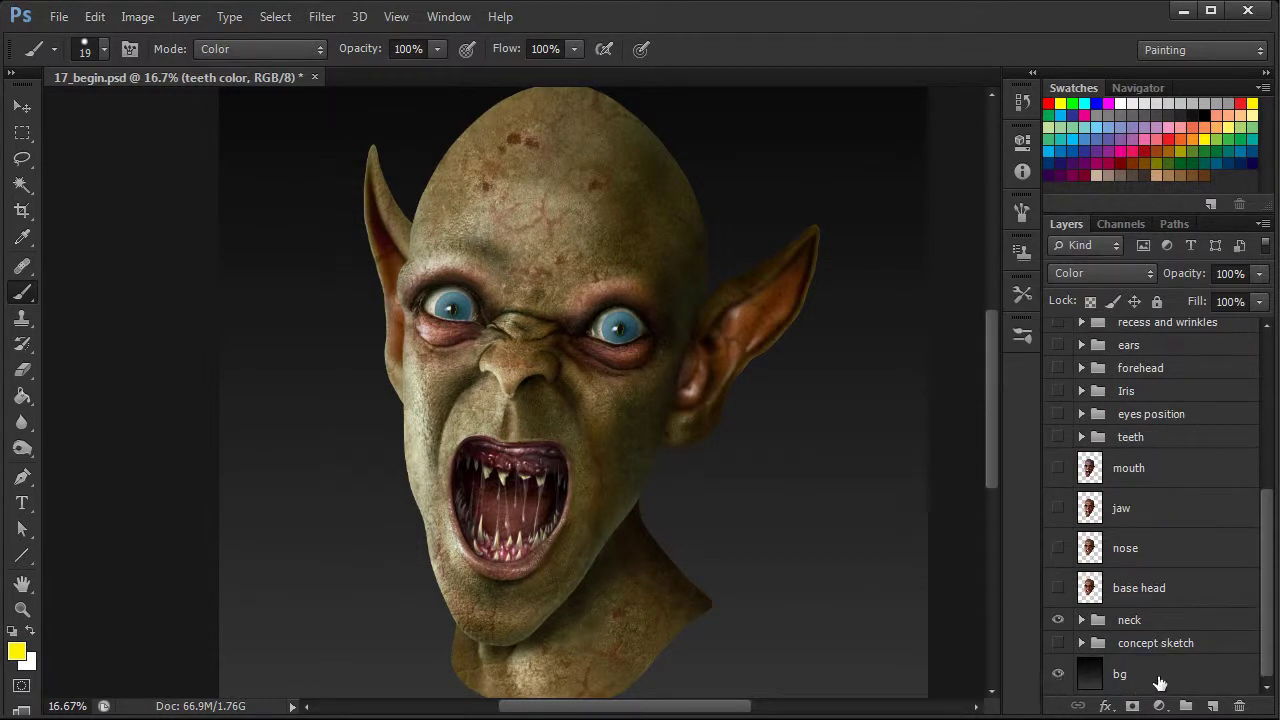
{"action": "left_click", "coordinate": [1078, 676]}
{"action": "left_click", "coordinate": [1057, 674]}
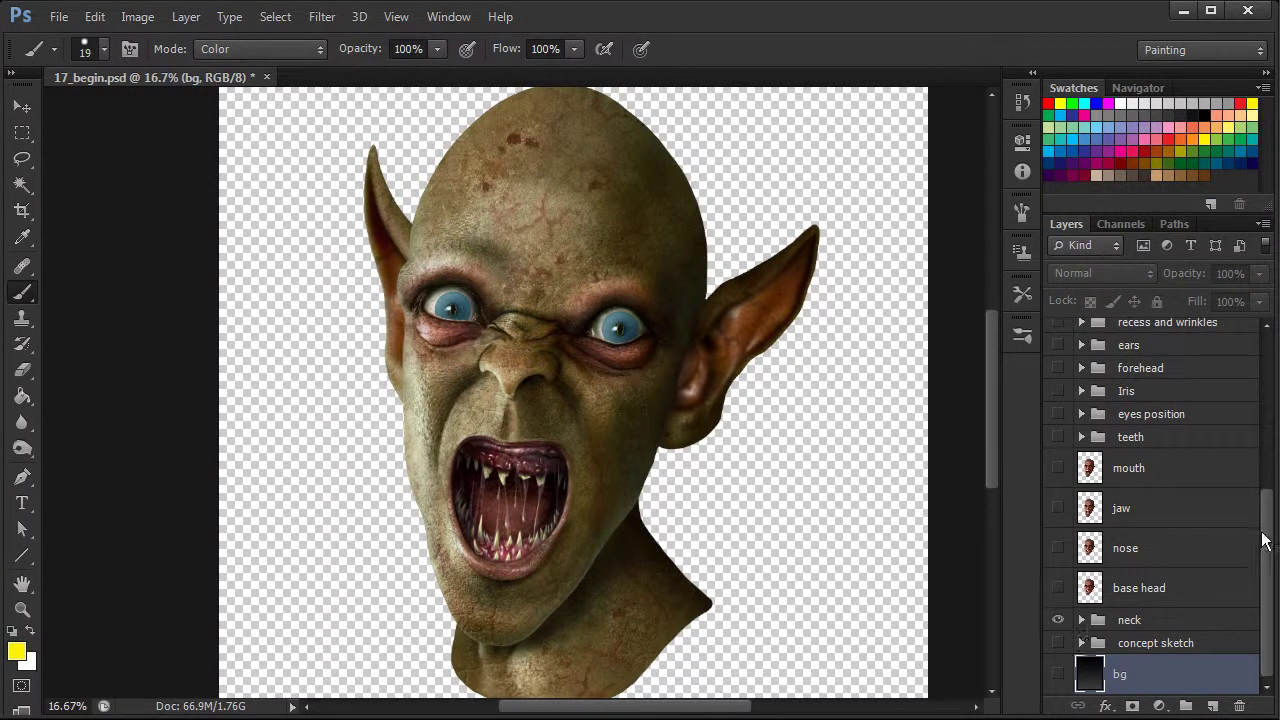
Step: Stamp all visible layers into a new layer, place it above the visual touchups/elements group and collapse that group
{"action": "left_click_drag", "start_coordinate": [1267, 531], "coordinate": [1263, 367]}
{"action": "left_click", "coordinate": [1195, 518]}
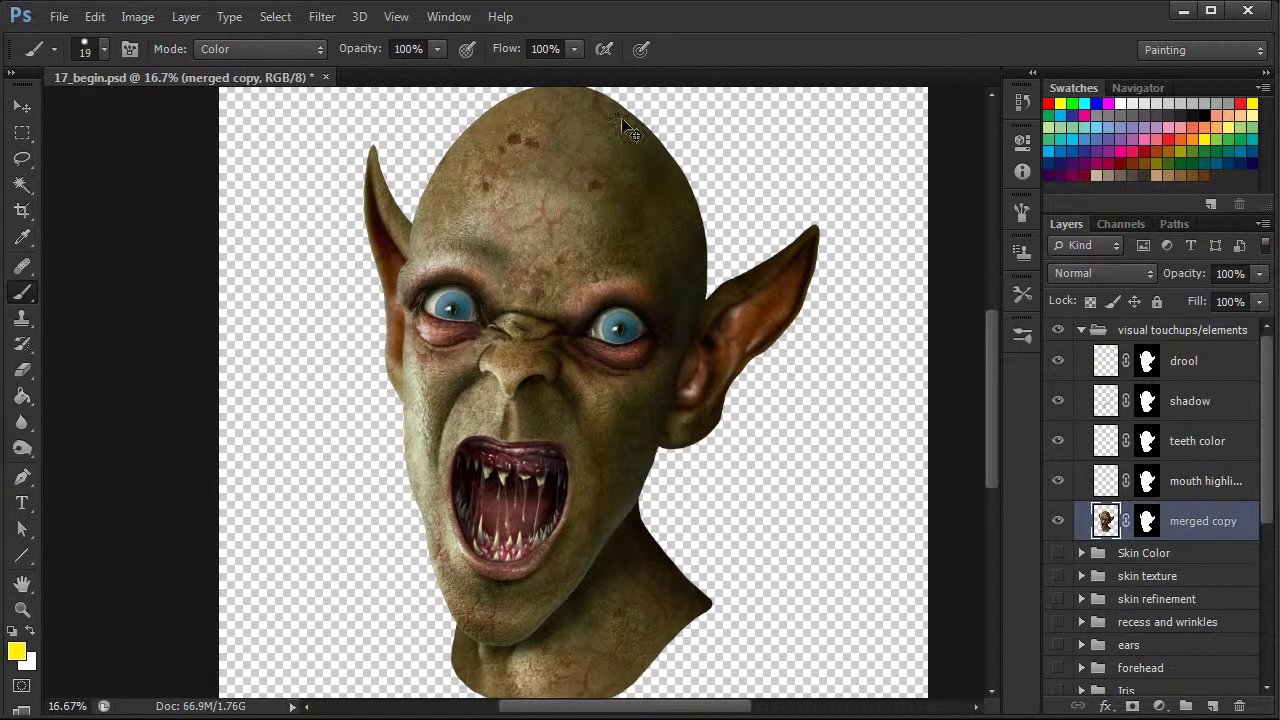
{"action": "key", "text": "ctrl+shift+alt+e"}
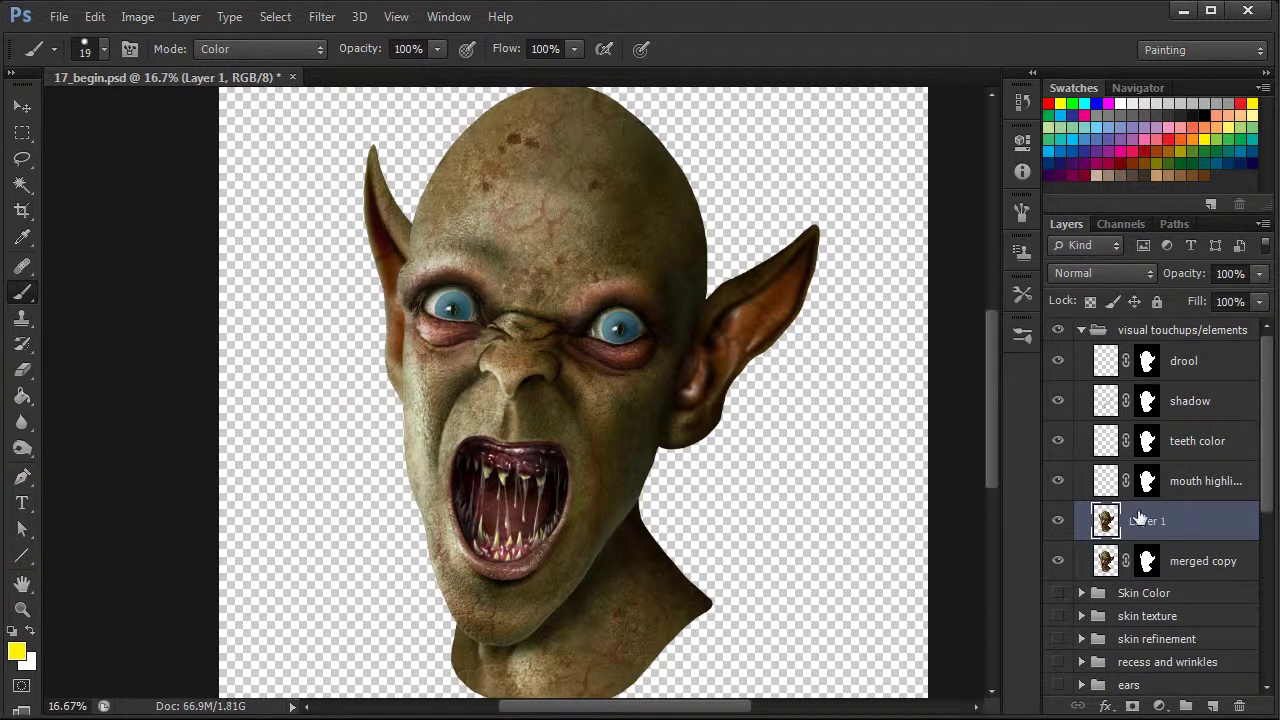
{"action": "left_click_drag", "start_coordinate": [1174, 531], "coordinate": [1175, 318]}
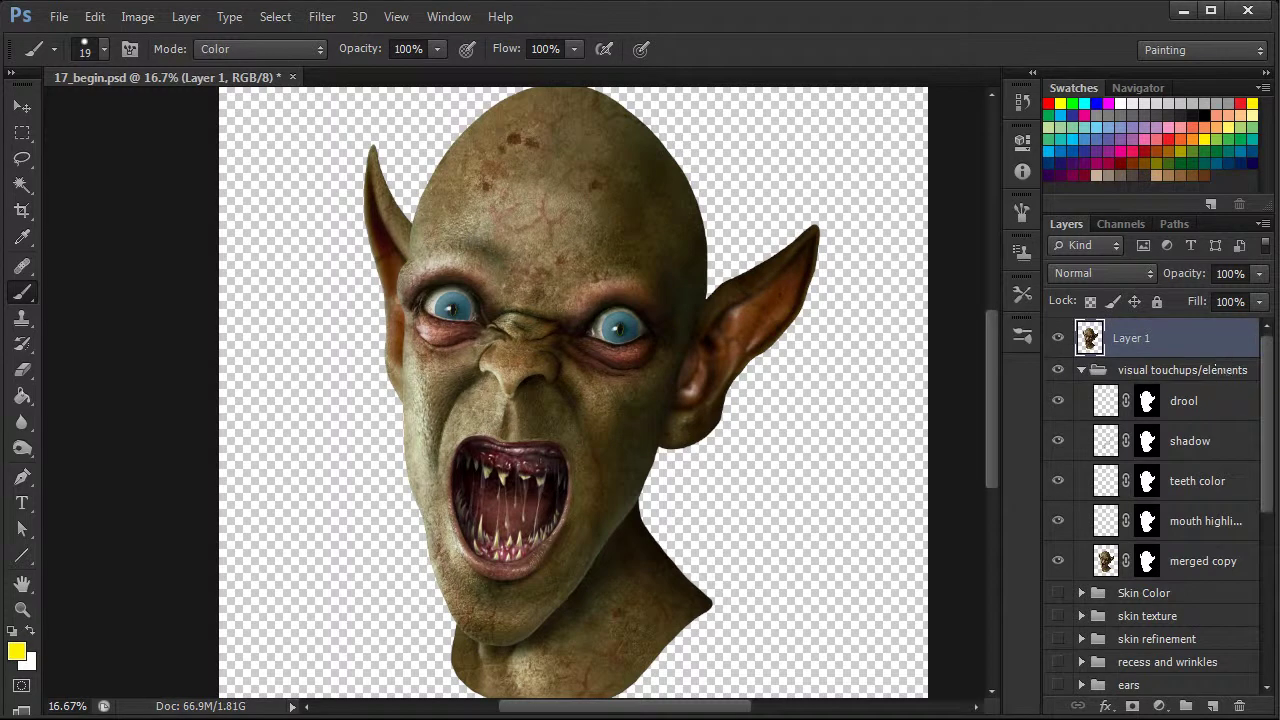
{"action": "left_click", "coordinate": [1081, 370]}
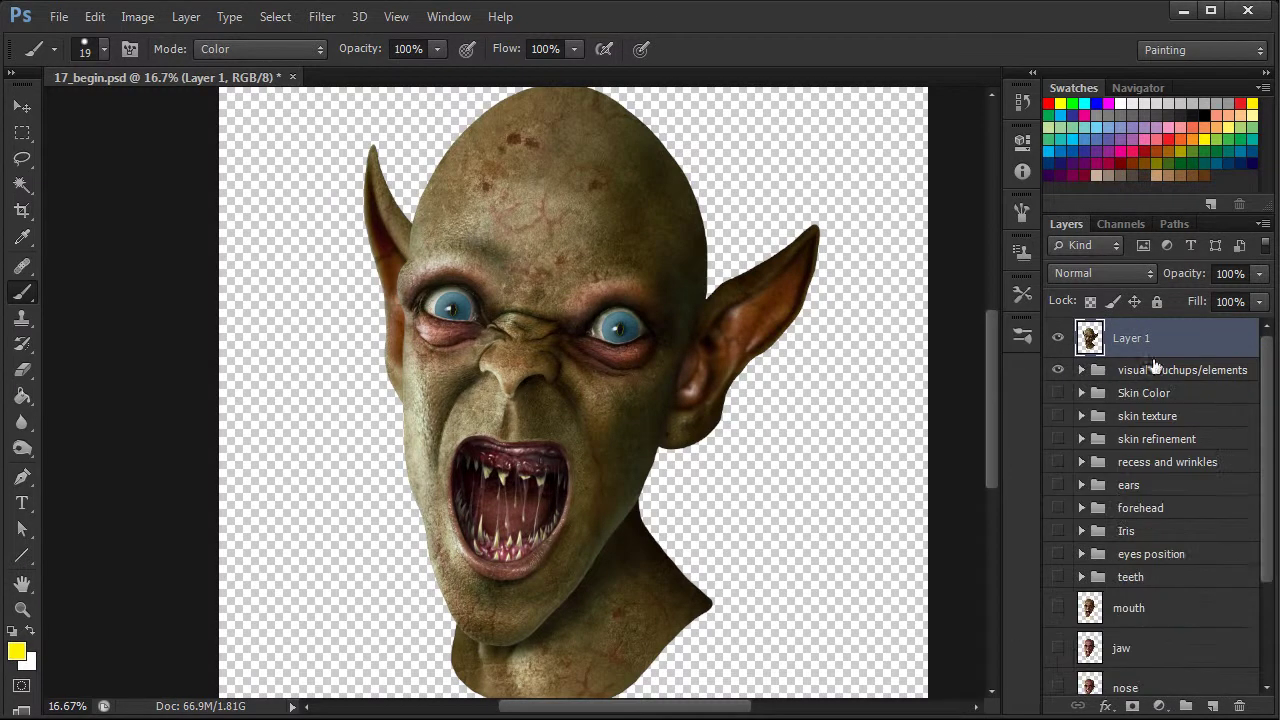
Step: Rename the stamped layer as high pass
{"action": "double_click", "coordinate": [1140, 341]}
{"action": "type", "text": "high pass"}
{"action": "key", "text": "Return"}
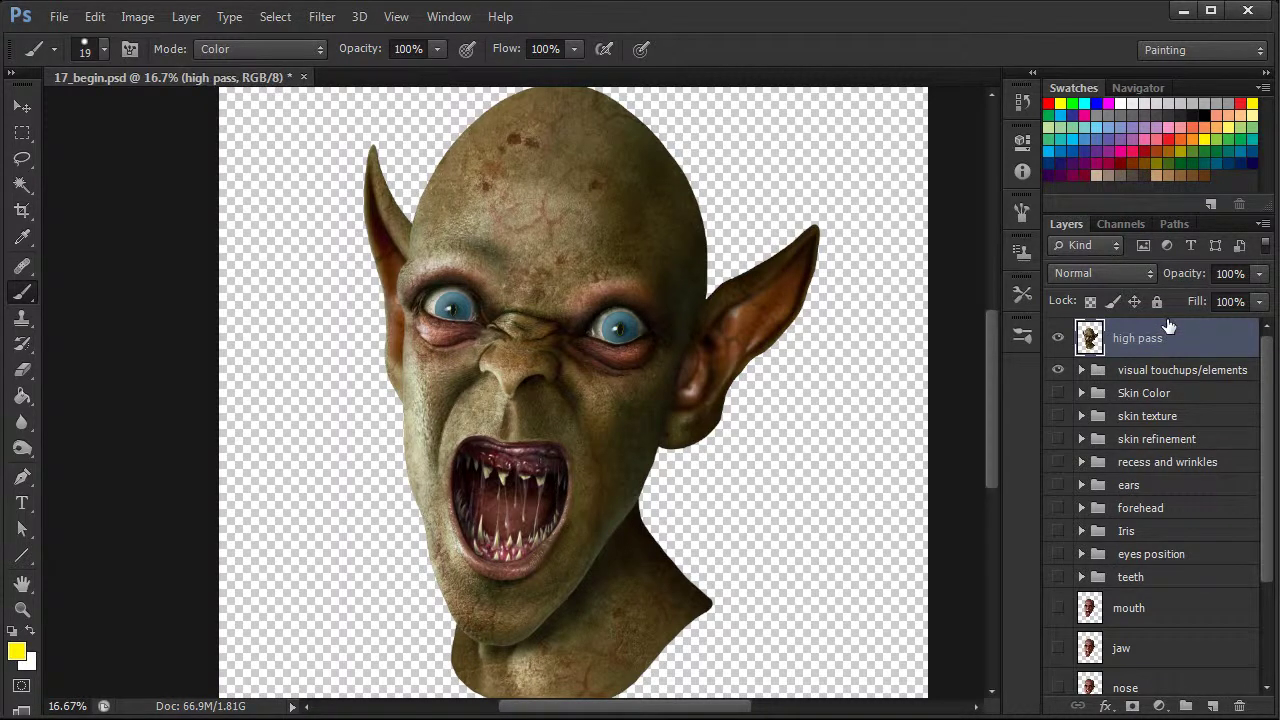
Step: Apply the High Pass filter to the high pass layer with a radius of 3.7 pixels
{"action": "left_click", "coordinate": [323, 19]}
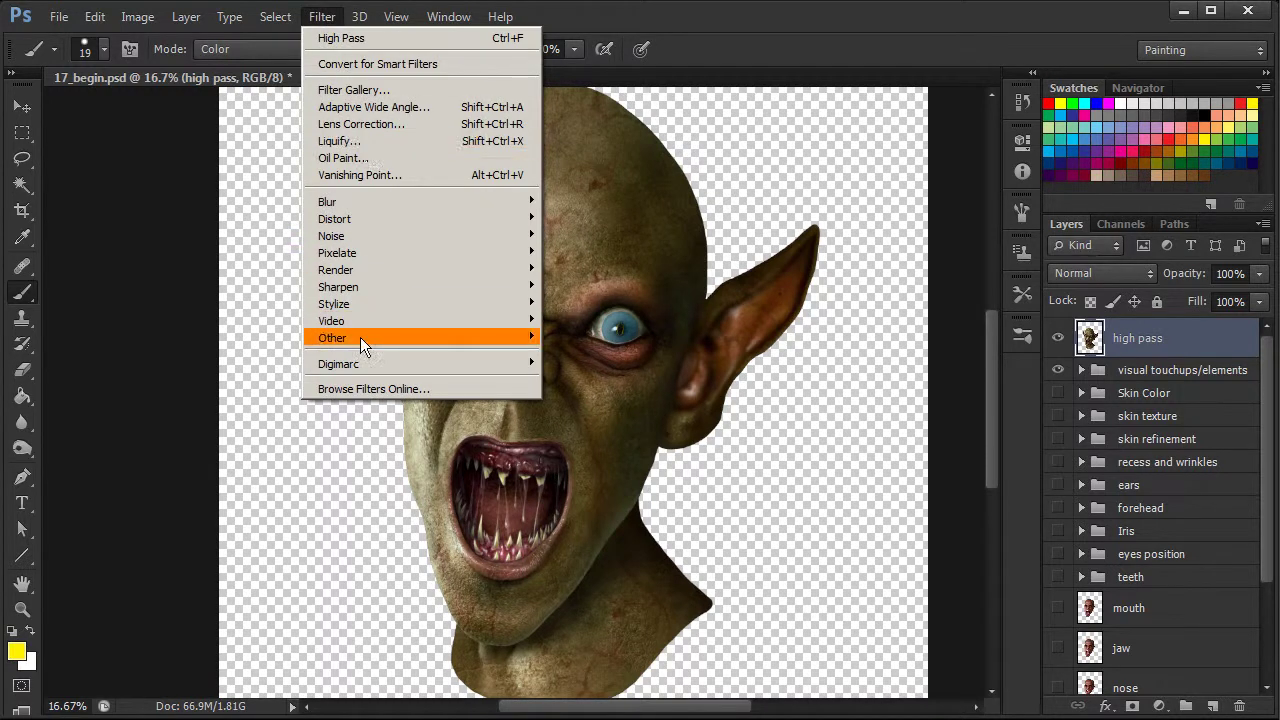
{"action": "mouse_move", "coordinate": [360, 337]}
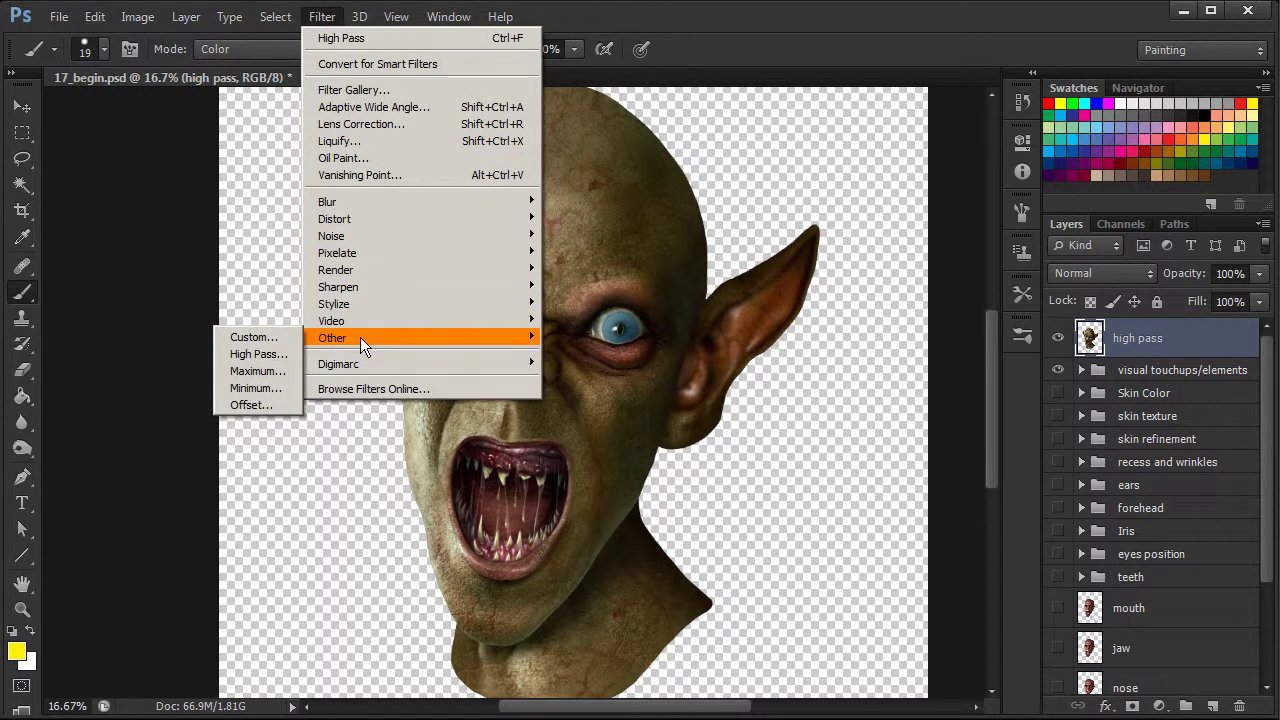
{"action": "left_click", "coordinate": [258, 355]}
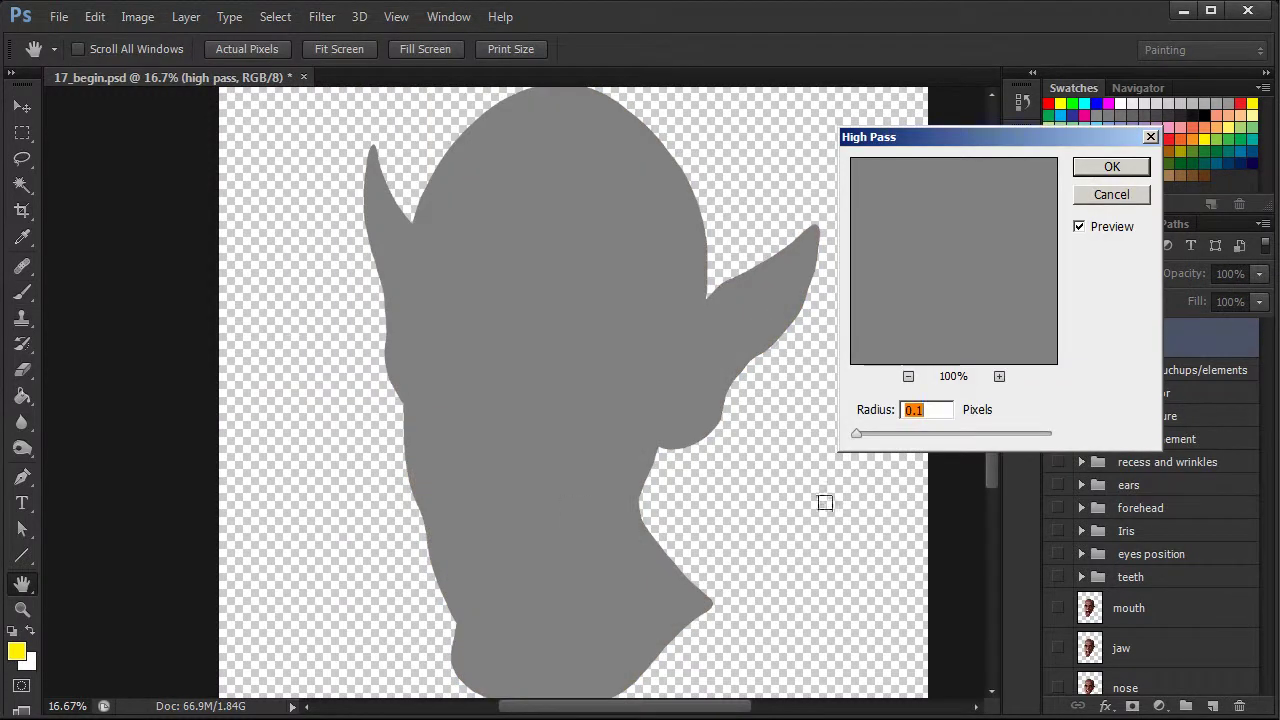
{"action": "left_click_drag", "start_coordinate": [990, 138], "coordinate": [892, 146]}
{"action": "left_click_drag", "start_coordinate": [776, 444], "coordinate": [797, 449]}
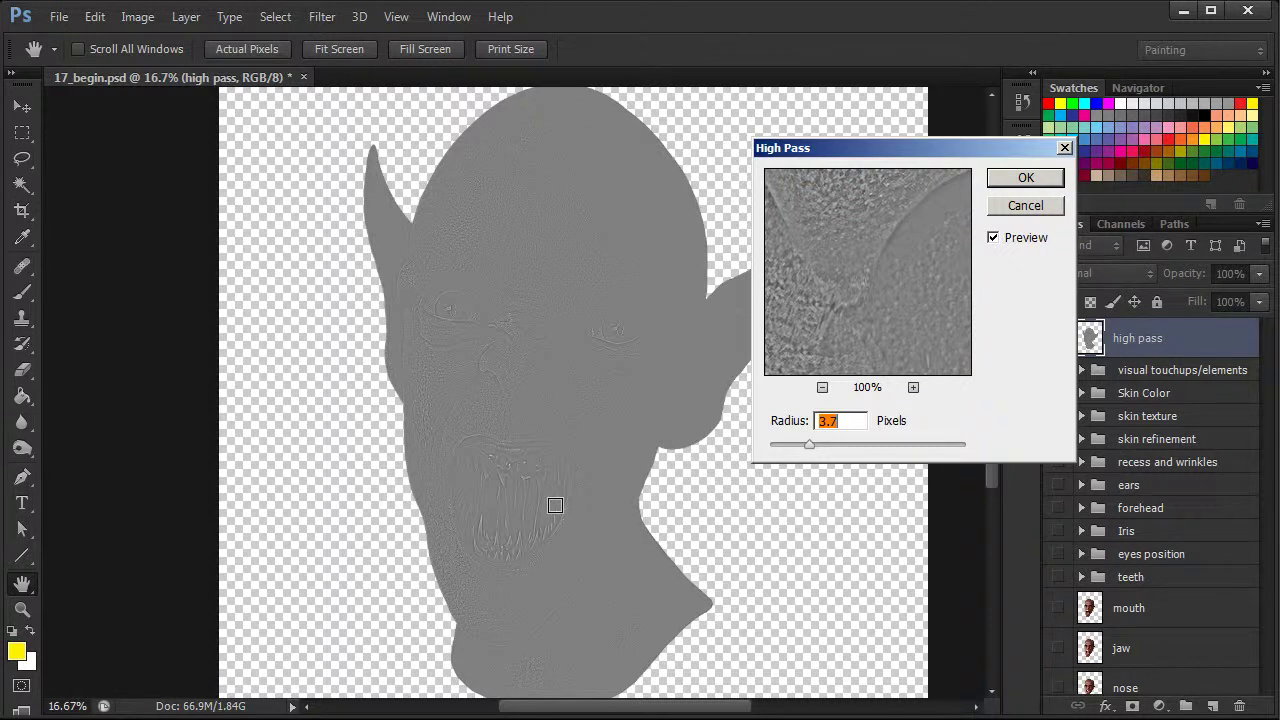
{"action": "left_click", "coordinate": [1027, 180]}
{"action": "key", "text": "b"}
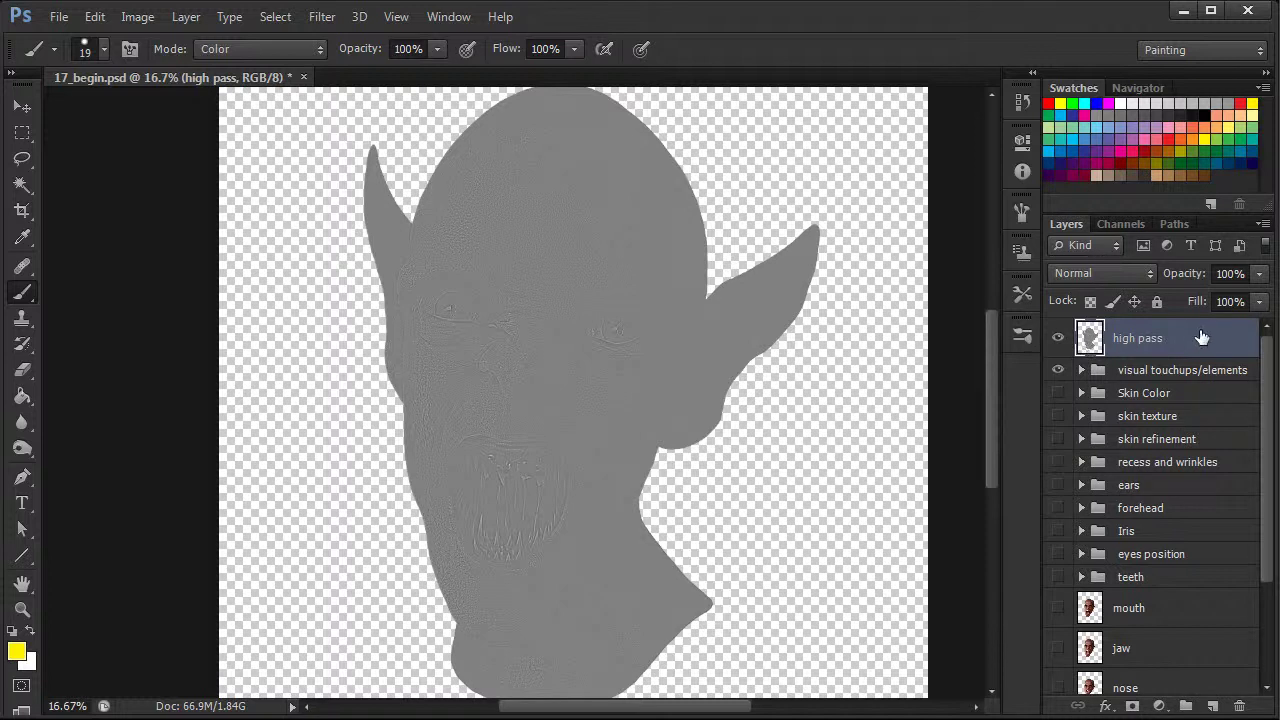
Step: Set the high pass layer's blend mode to Overlay and show the bg layer again
{"action": "left_click", "coordinate": [1138, 274]}
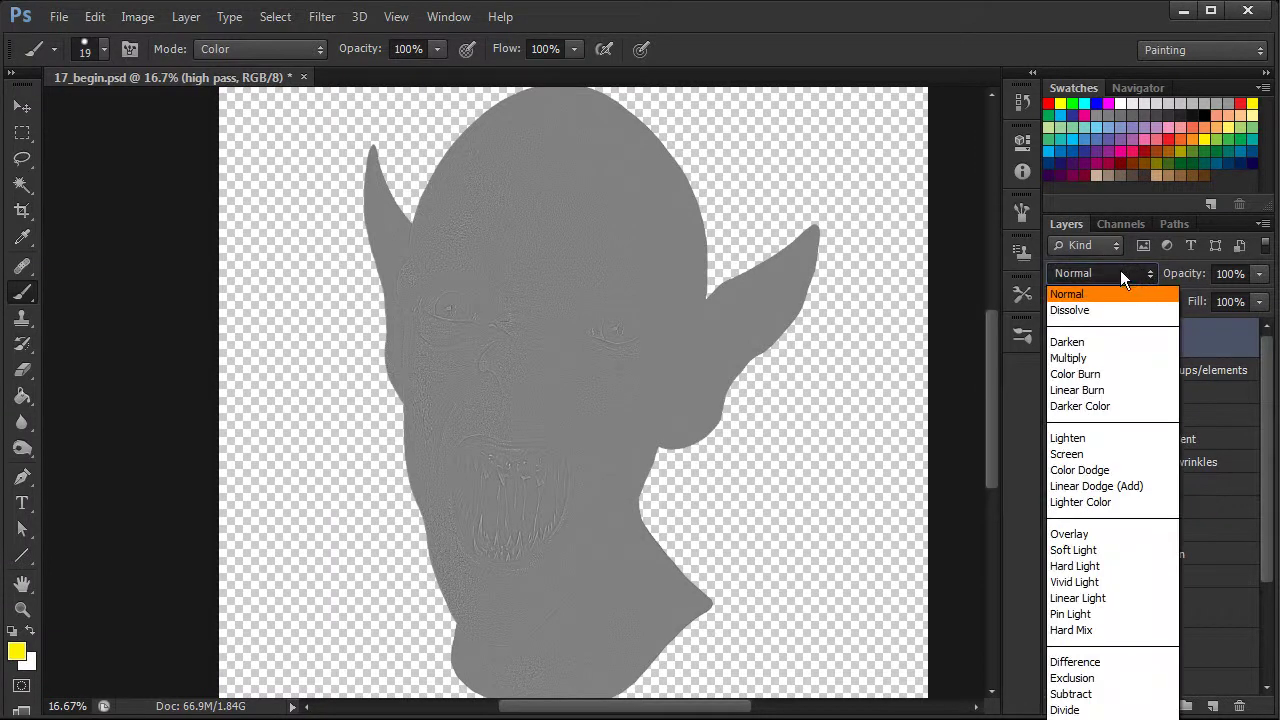
{"action": "left_click", "coordinate": [1086, 538]}
{"action": "left_click_drag", "start_coordinate": [1266, 530], "coordinate": [1266, 625]}
{"action": "left_click", "coordinate": [1057, 673]}
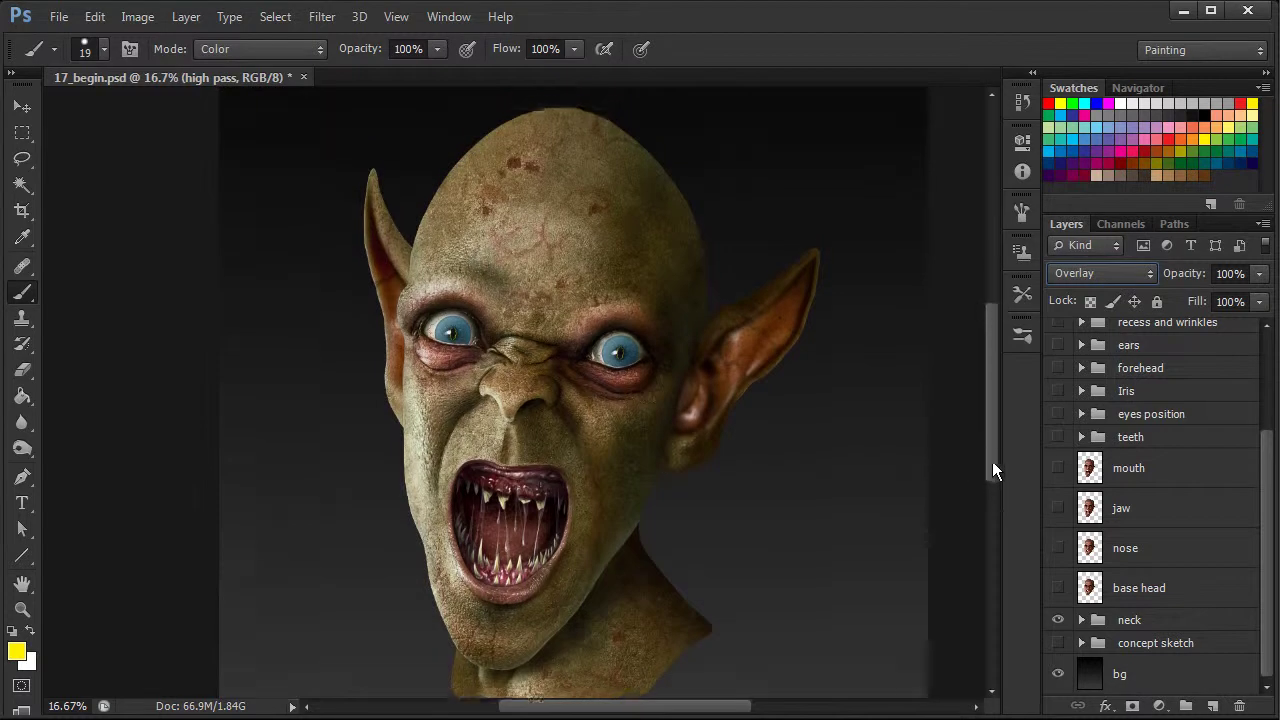
{"action": "left_click_drag", "start_coordinate": [1268, 464], "coordinate": [1270, 352]}
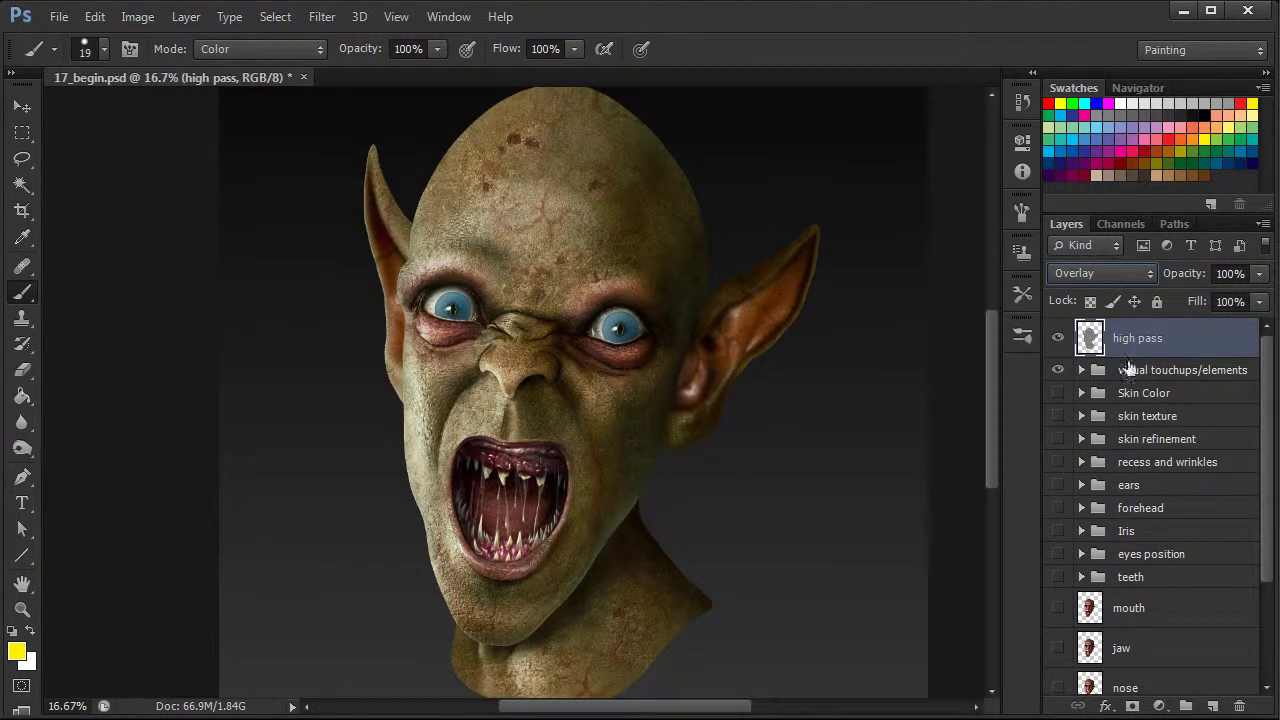
Step: Compare the creature with and without the high pass layer by switching its visibility off and on
{"action": "left_click", "coordinate": [1058, 338]}
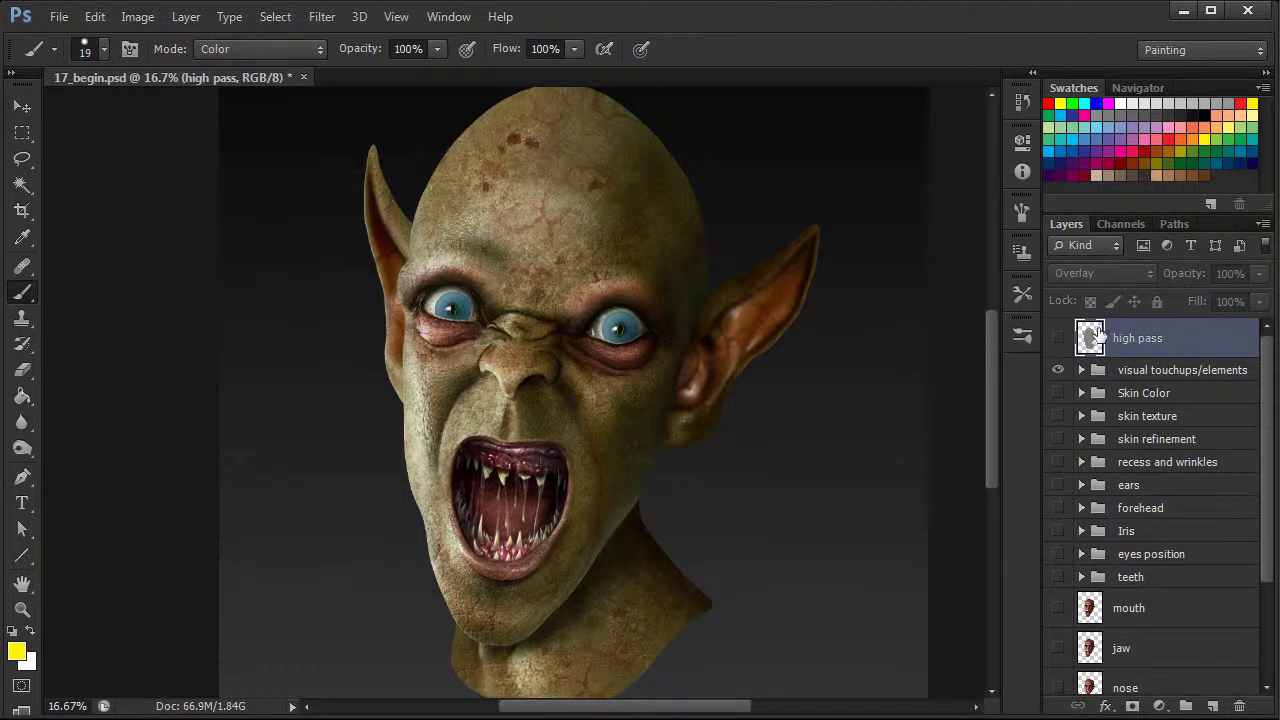
{"action": "left_click", "coordinate": [1058, 338]}
{"action": "left_click", "coordinate": [1058, 338]}
{"action": "left_click", "coordinate": [1058, 338]}
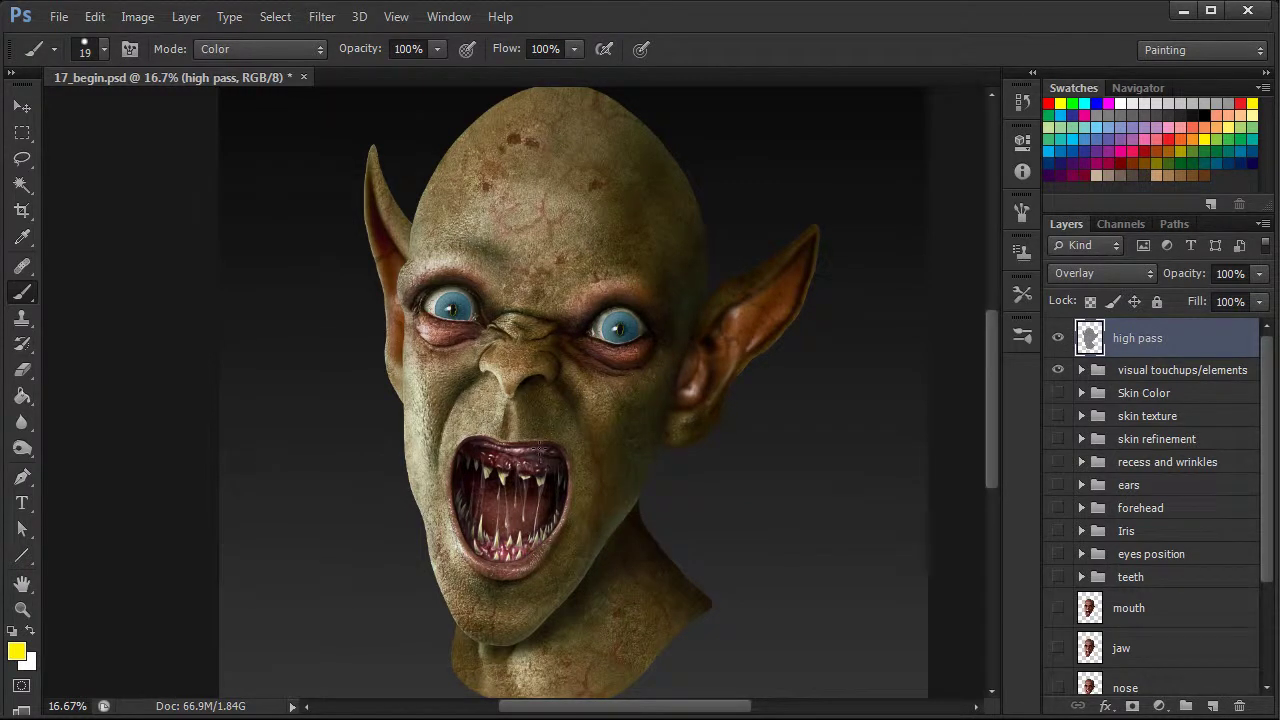
{"action": "left_click", "coordinate": [1058, 338]}
{"action": "left_click", "coordinate": [1058, 338]}
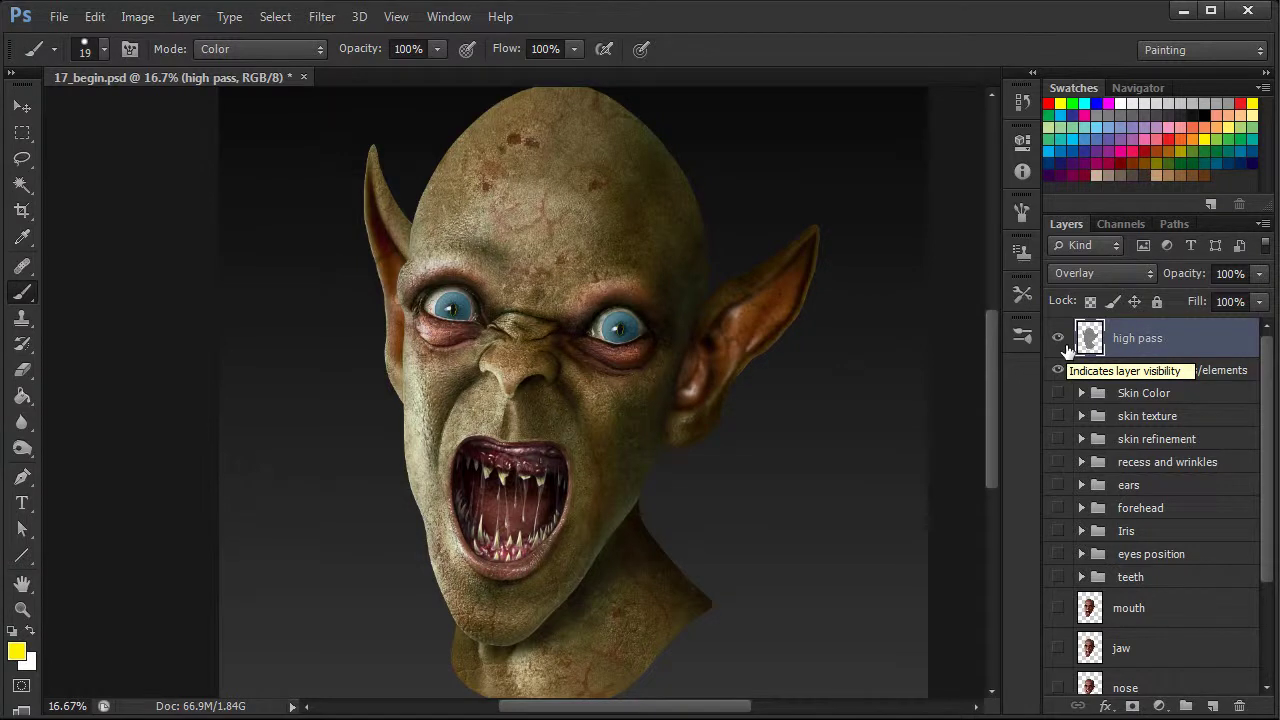
{"action": "left_click_drag", "start_coordinate": [991, 445], "coordinate": [991, 443]}
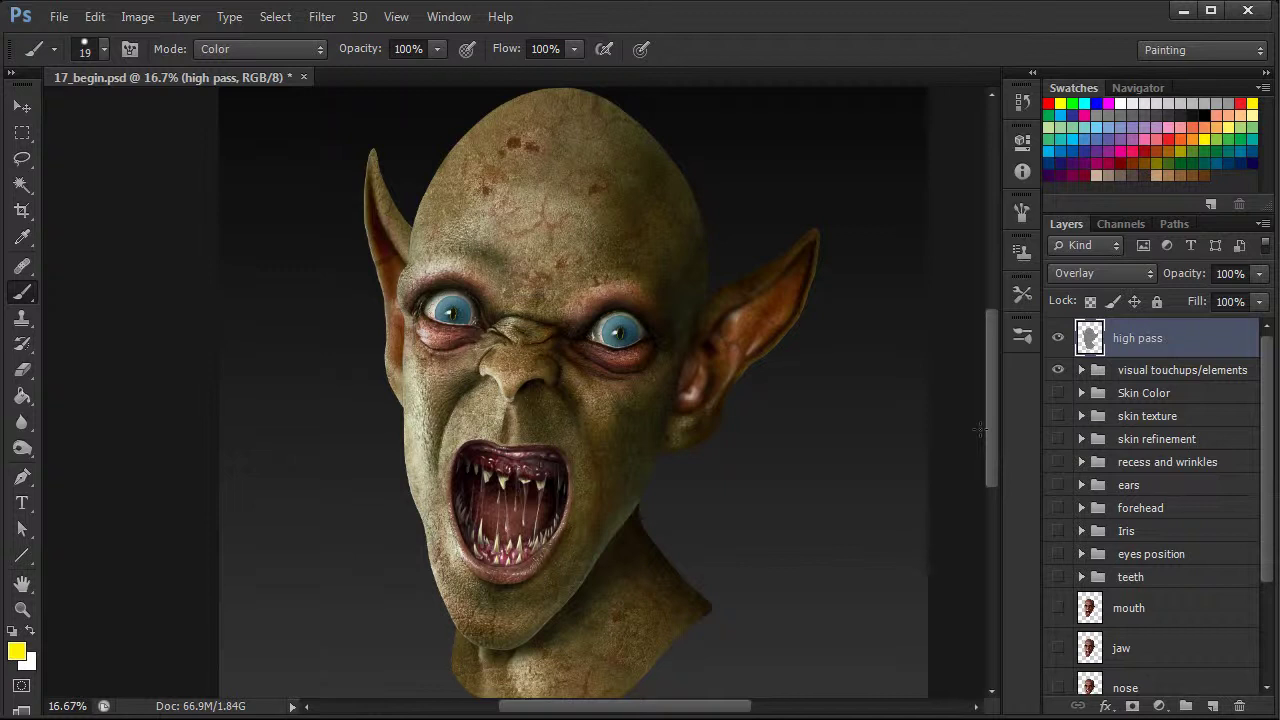
Step: Add a Brightness/Contrast adjustment layer with slightly raised contrast, clipped to the high pass layer
{"action": "left_click", "coordinate": [1160, 707]}
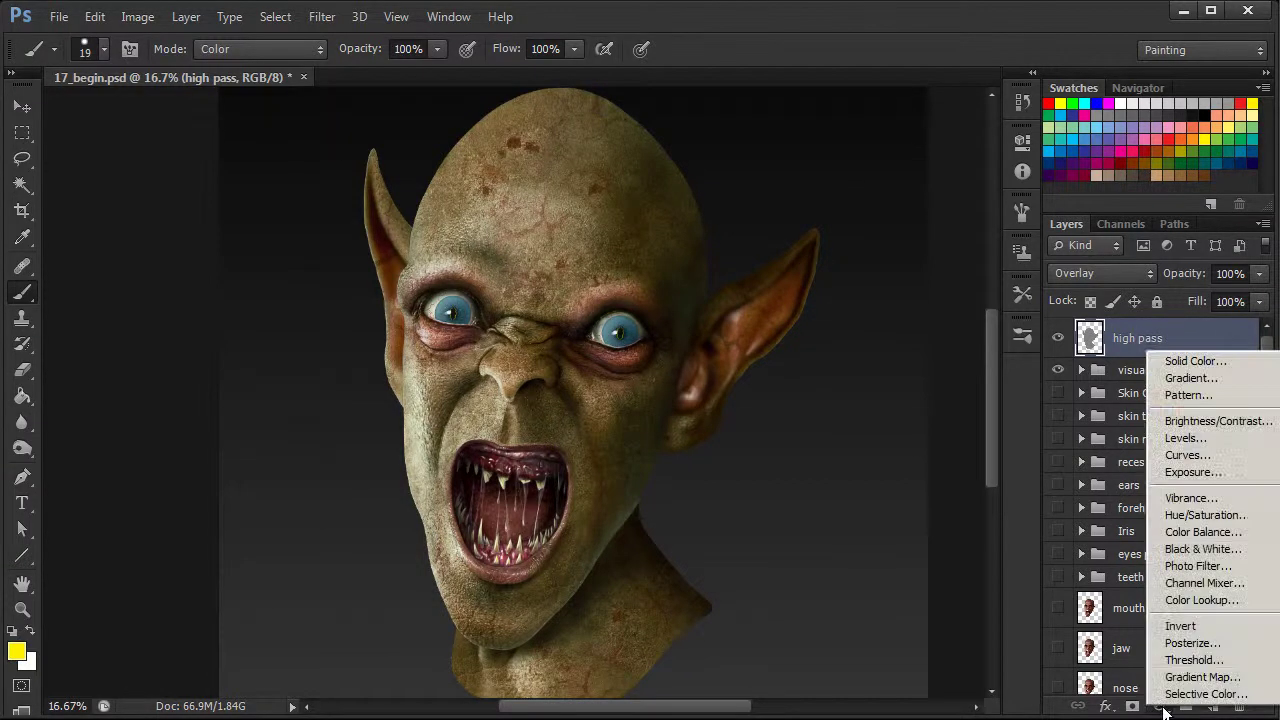
{"action": "left_click", "coordinate": [1220, 422]}
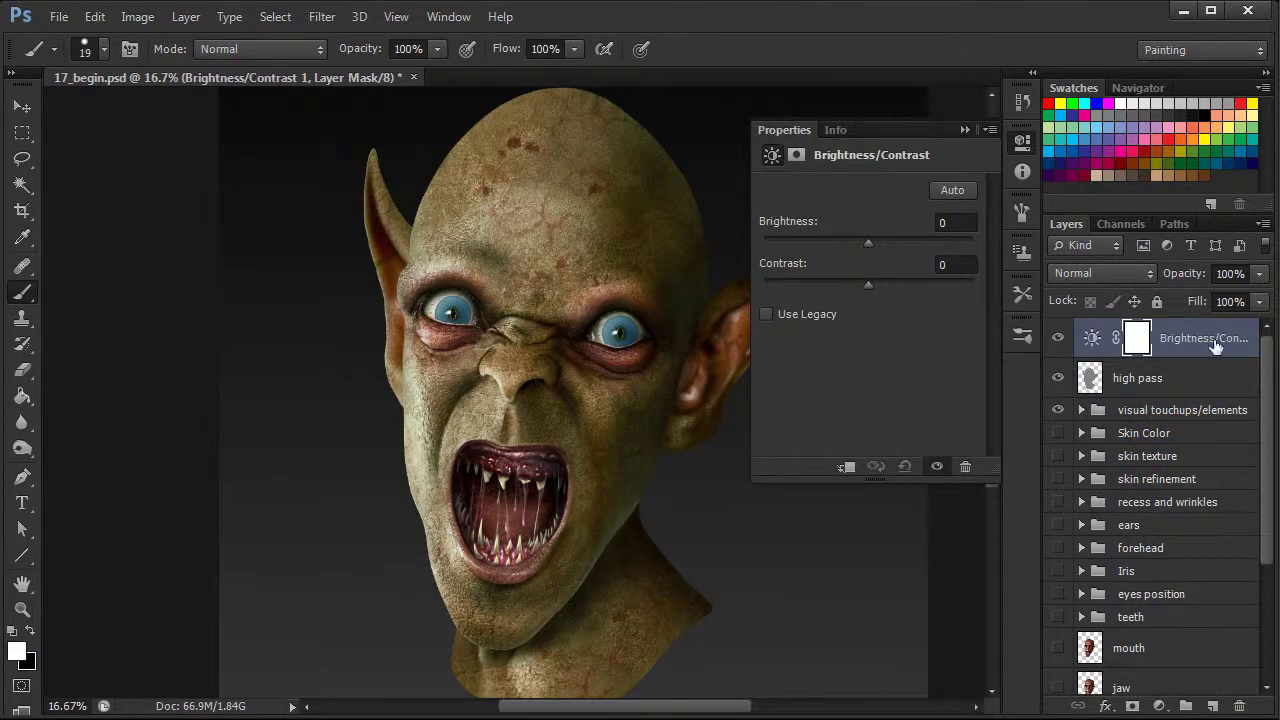
{"action": "left_click_drag", "start_coordinate": [870, 284], "coordinate": [883, 283]}
{"action": "left_click", "coordinate": [1024, 145]}
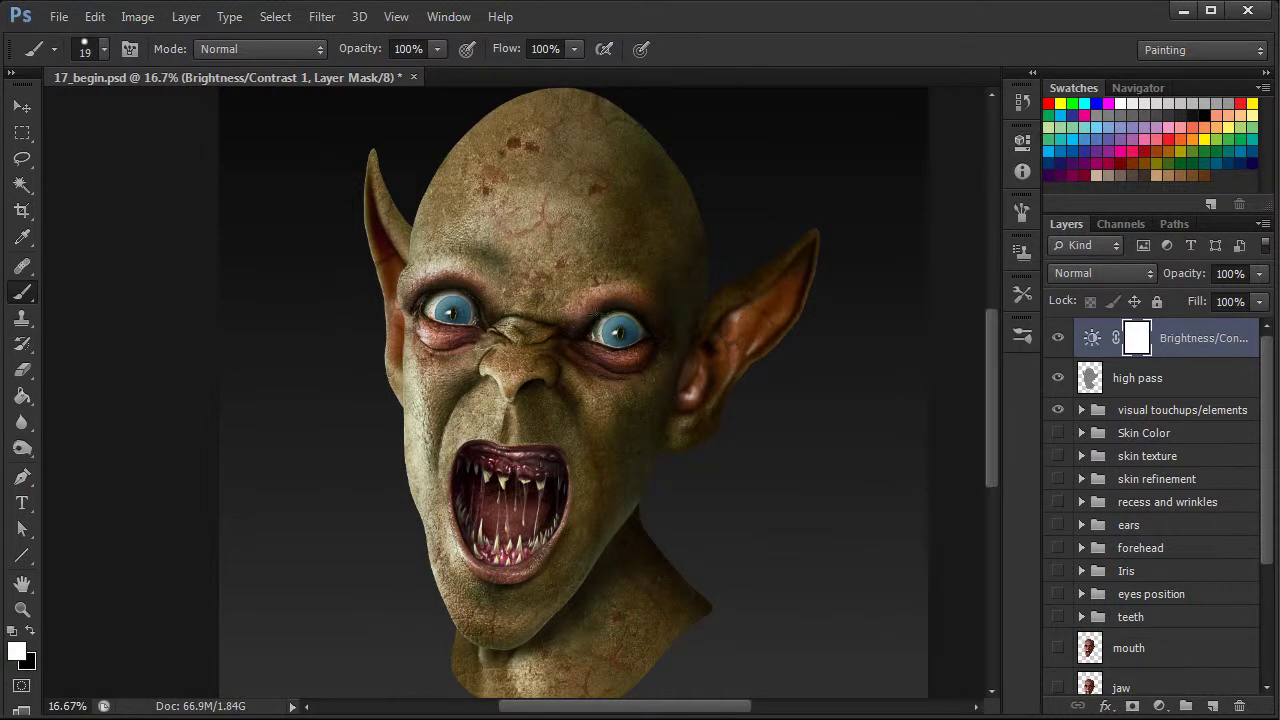
{"action": "right_click", "coordinate": [1175, 331]}
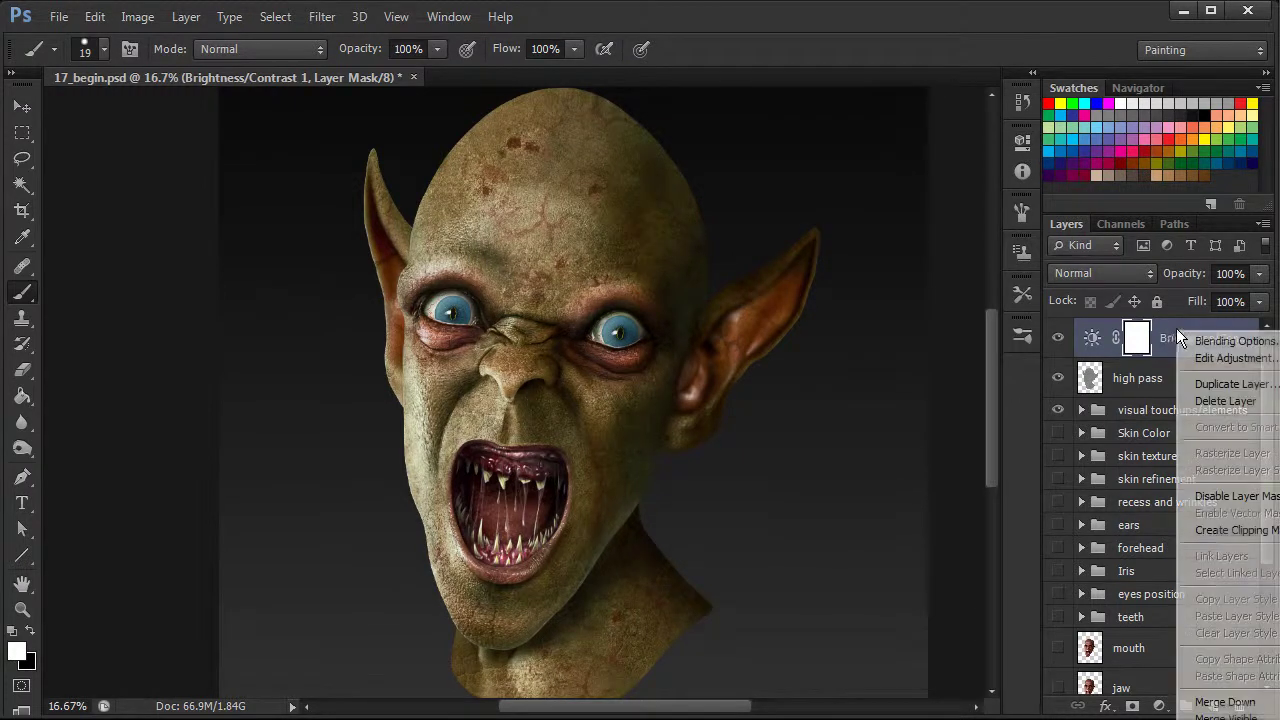
{"action": "left_click", "coordinate": [1217, 530]}
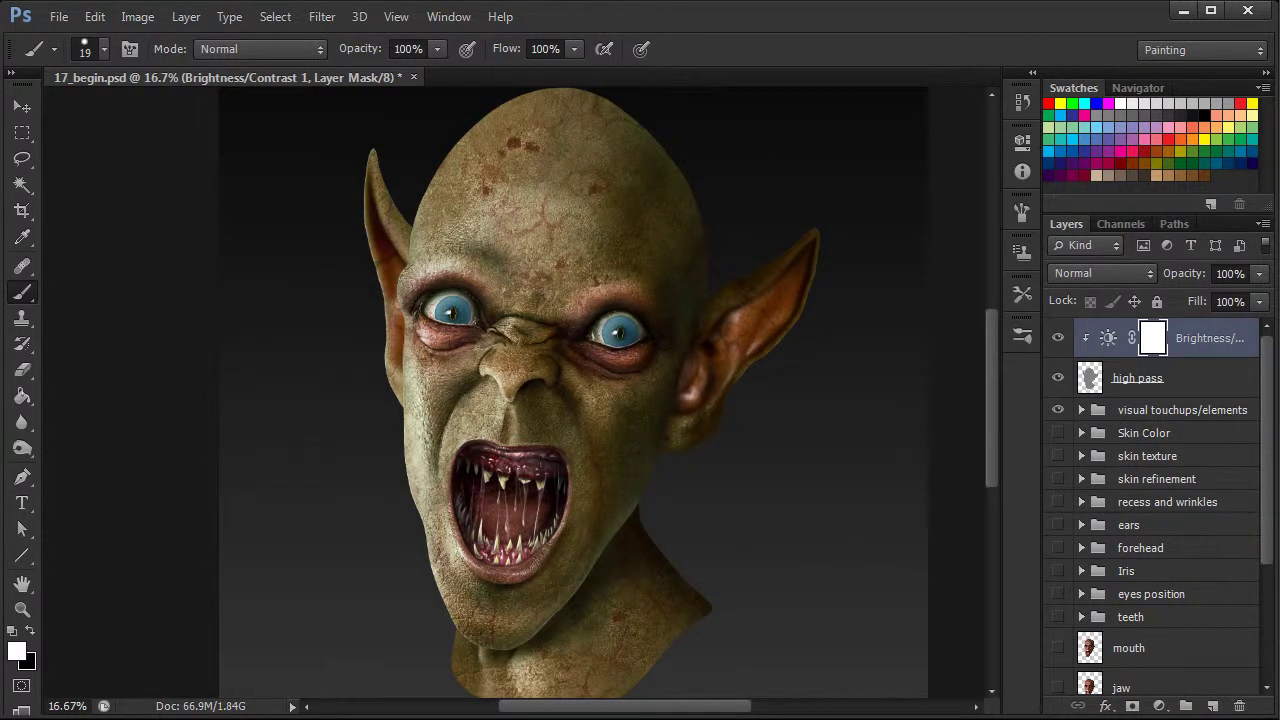
Step: Compare the creature with and without the sharpening by switching the Brightness/Contrast and high pass layers' visibility off and on
{"action": "key", "text": "ctrl+minus"}
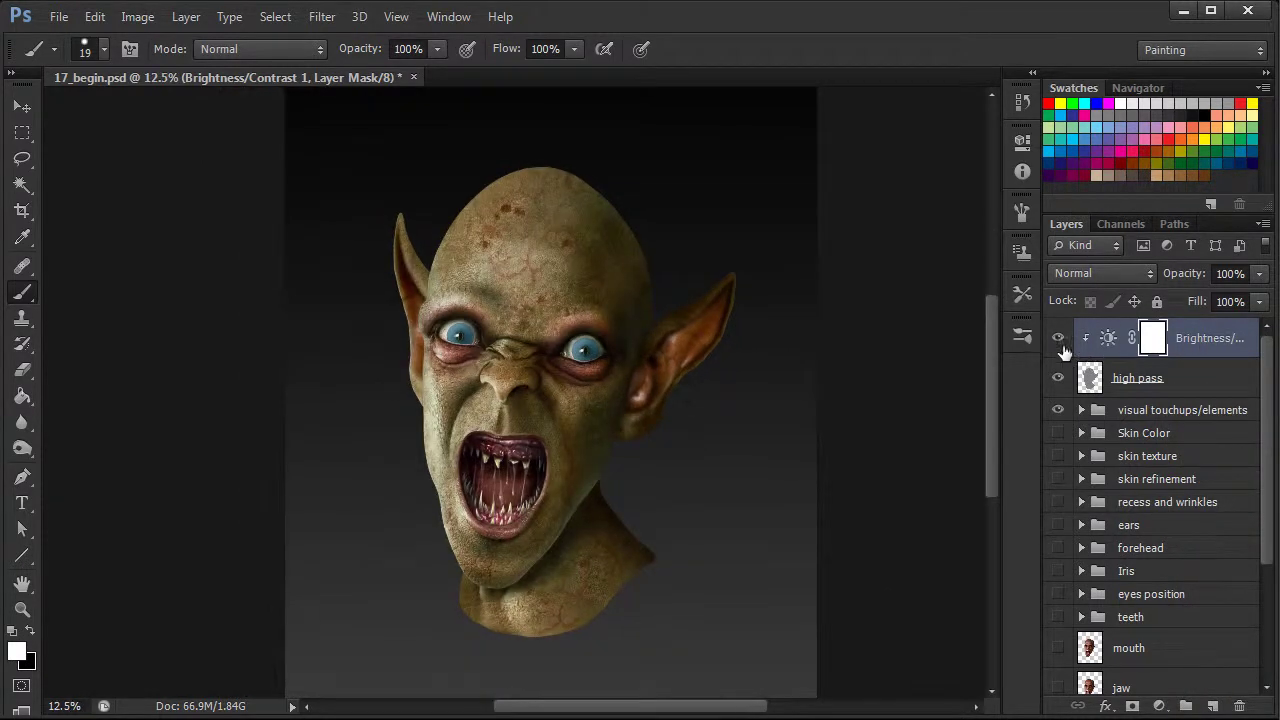
{"action": "left_click", "coordinate": [1058, 340]}
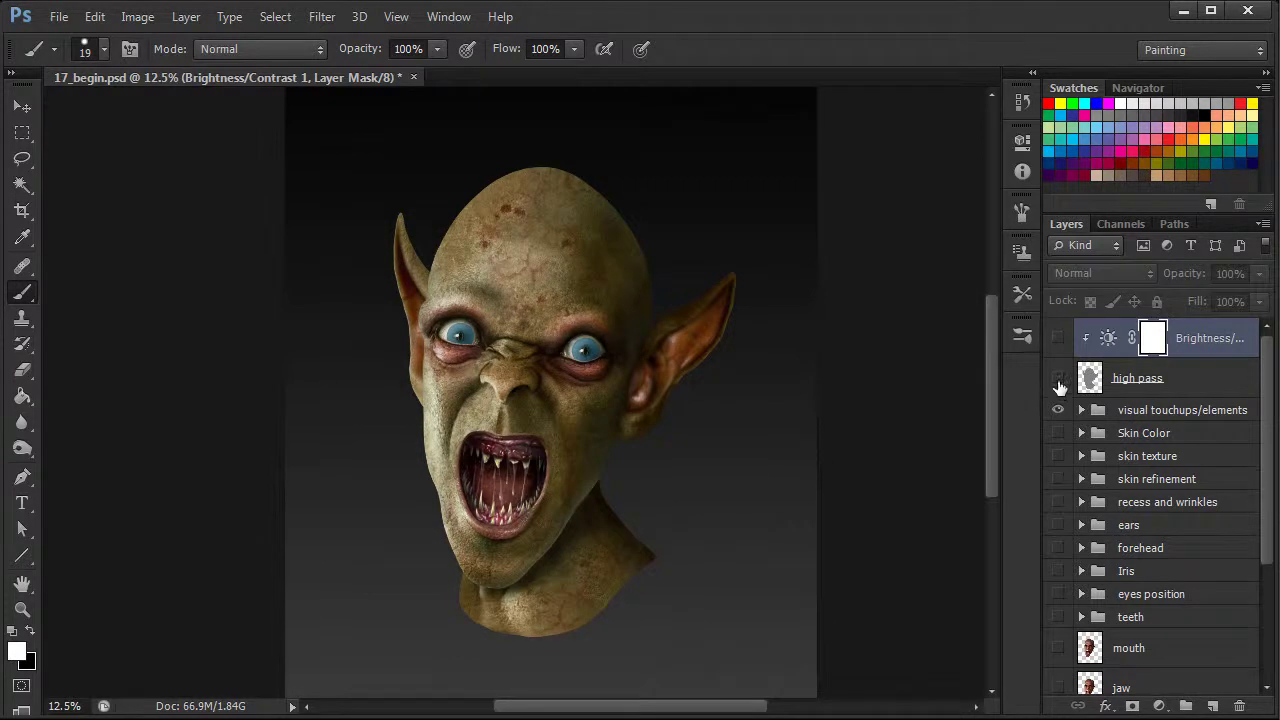
{"action": "left_click", "coordinate": [1058, 340]}
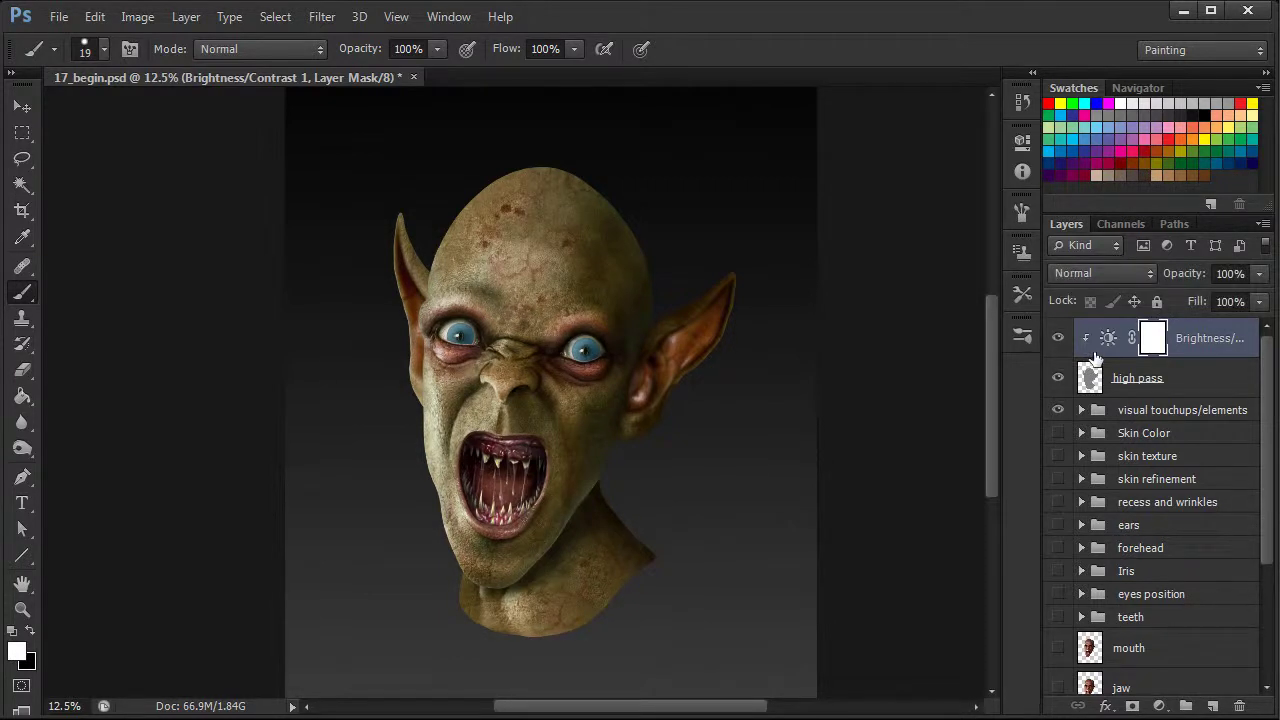
{"action": "key", "text": "ctrl+plus"}
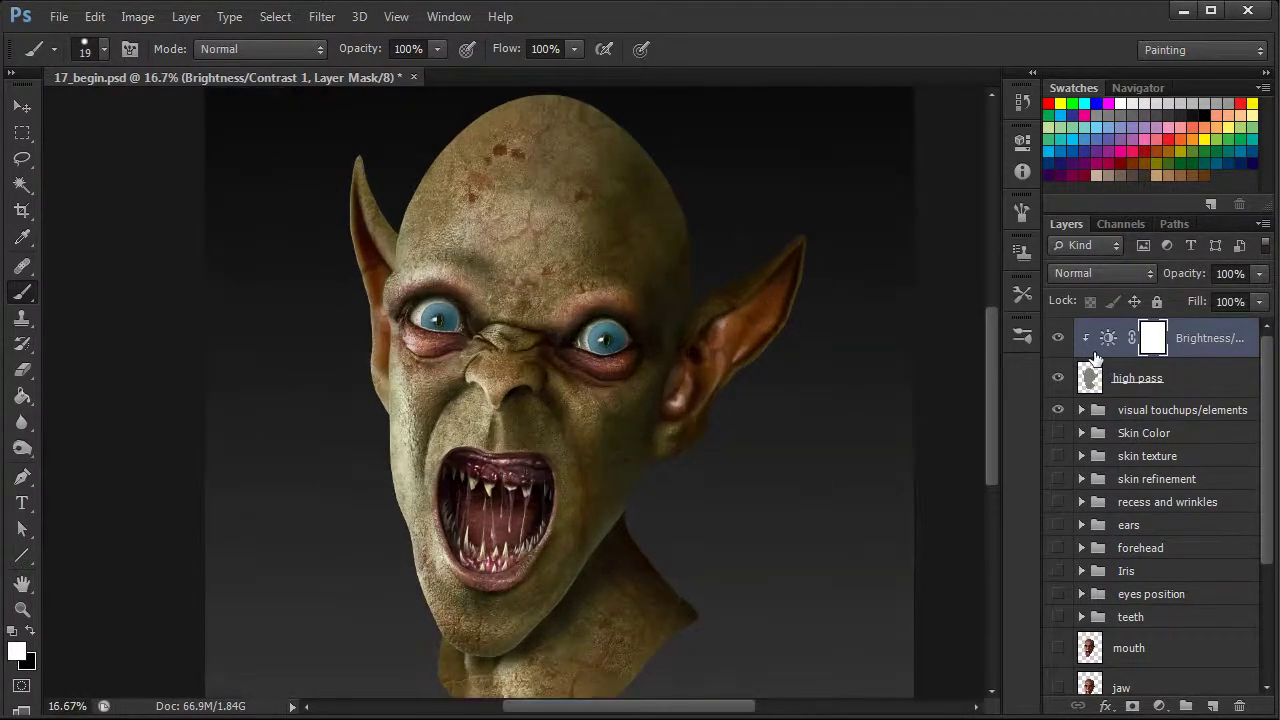
{"action": "left_click", "coordinate": [1058, 342]}
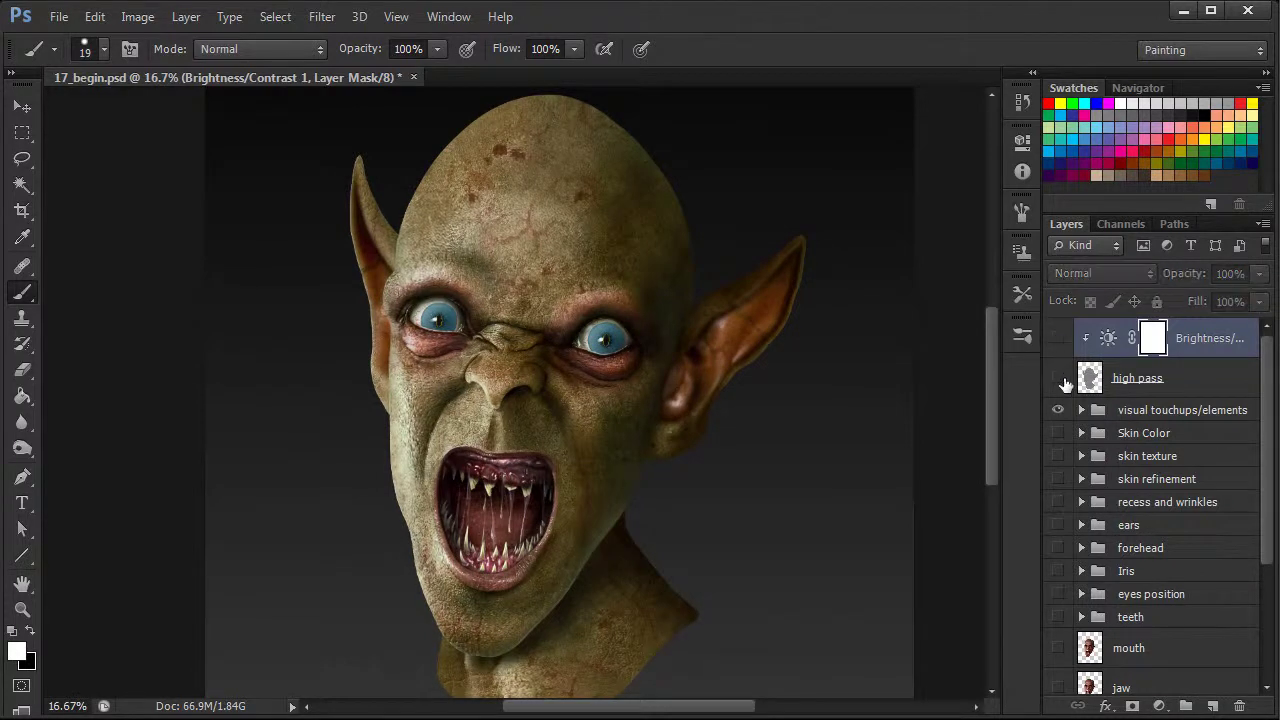
{"action": "left_click", "coordinate": [1060, 338]}
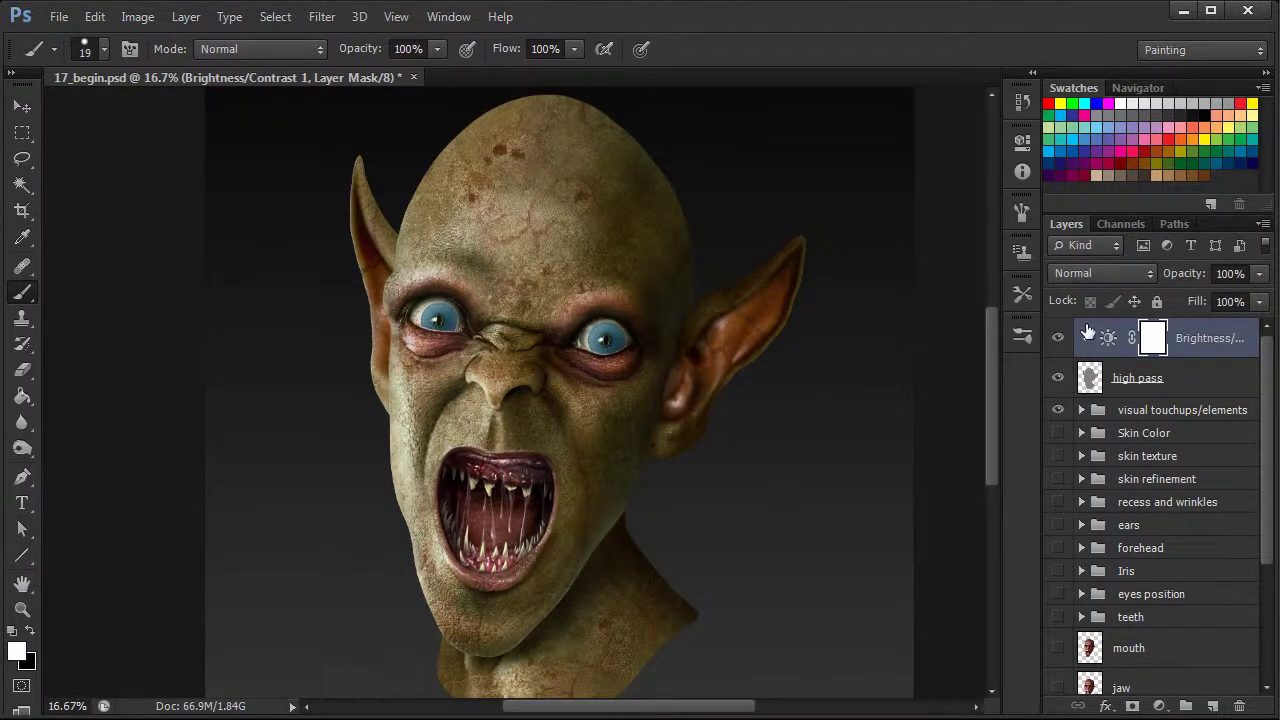
Step: Show the base head layer and compare it with the creature by hiding and restoring the Brightness/Contrast, high pass and visual touchups/elements layers
{"action": "key", "text": "ctrl+minus"}
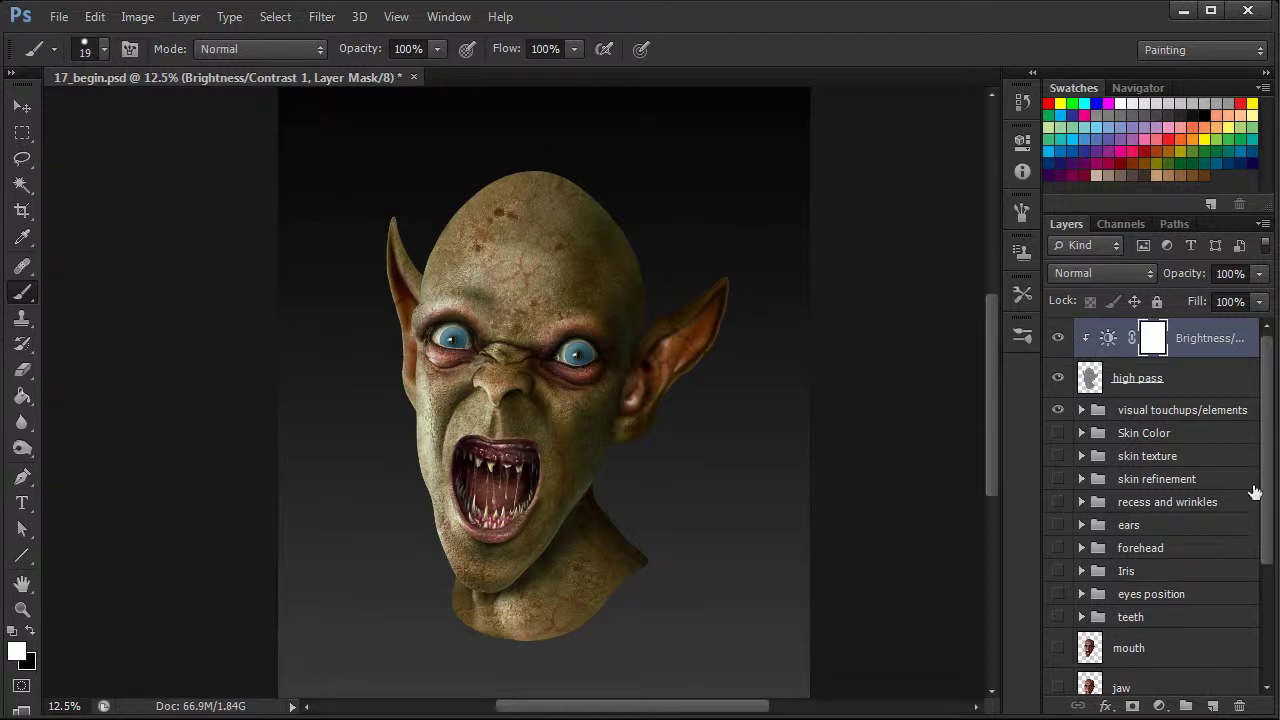
{"action": "left_click_drag", "start_coordinate": [1270, 520], "coordinate": [1272, 613]}
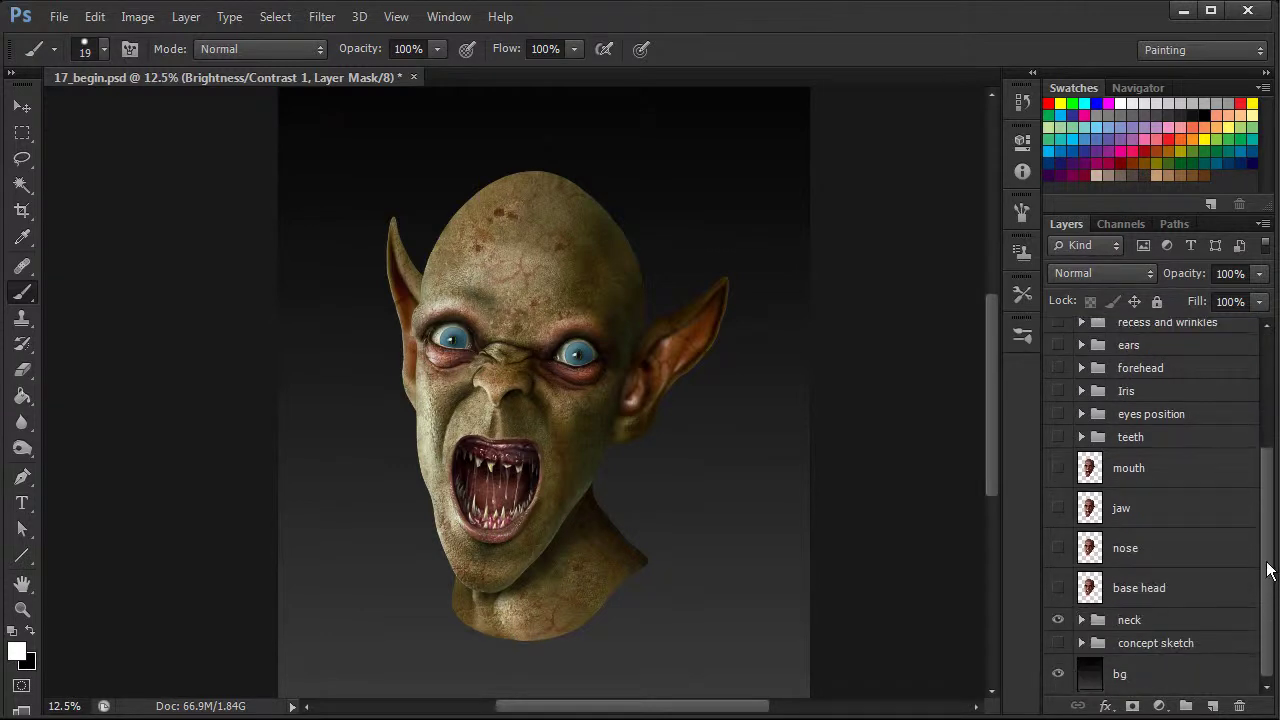
{"action": "left_click", "coordinate": [1058, 588]}
{"action": "left_click_drag", "start_coordinate": [1267, 588], "coordinate": [1267, 420]}
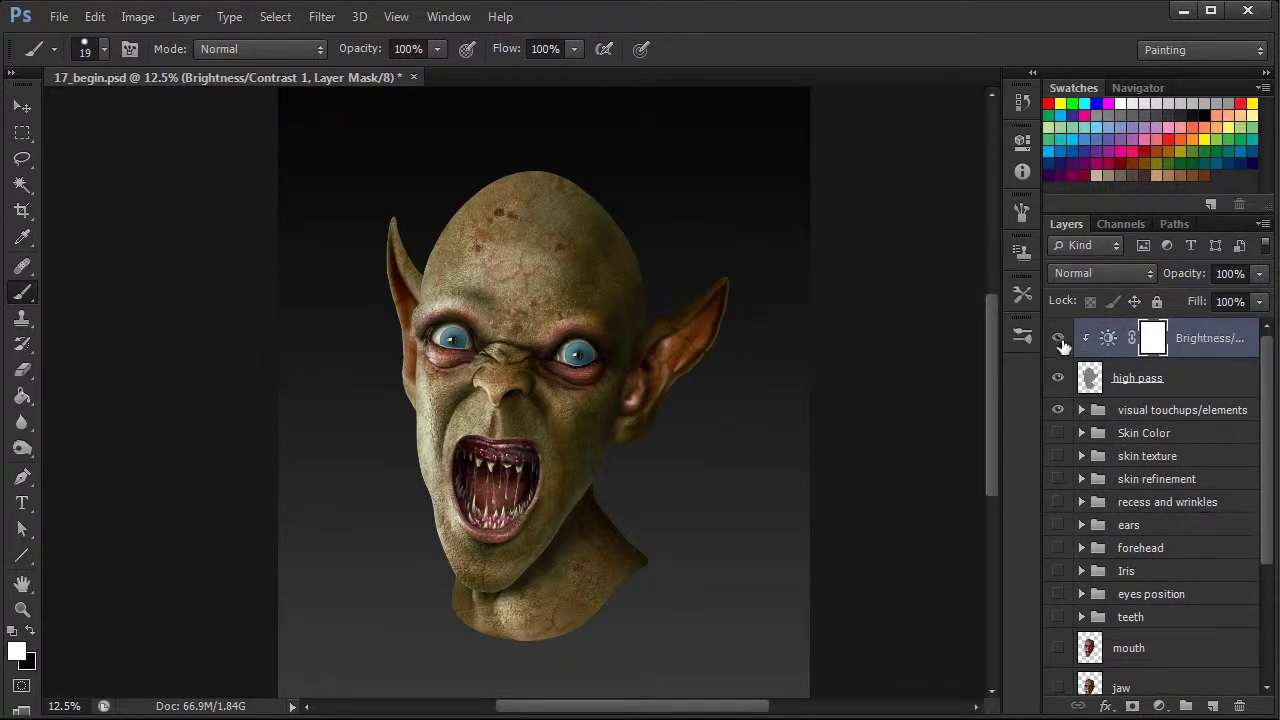
{"action": "left_click_drag", "start_coordinate": [1060, 338], "coordinate": [1061, 413]}
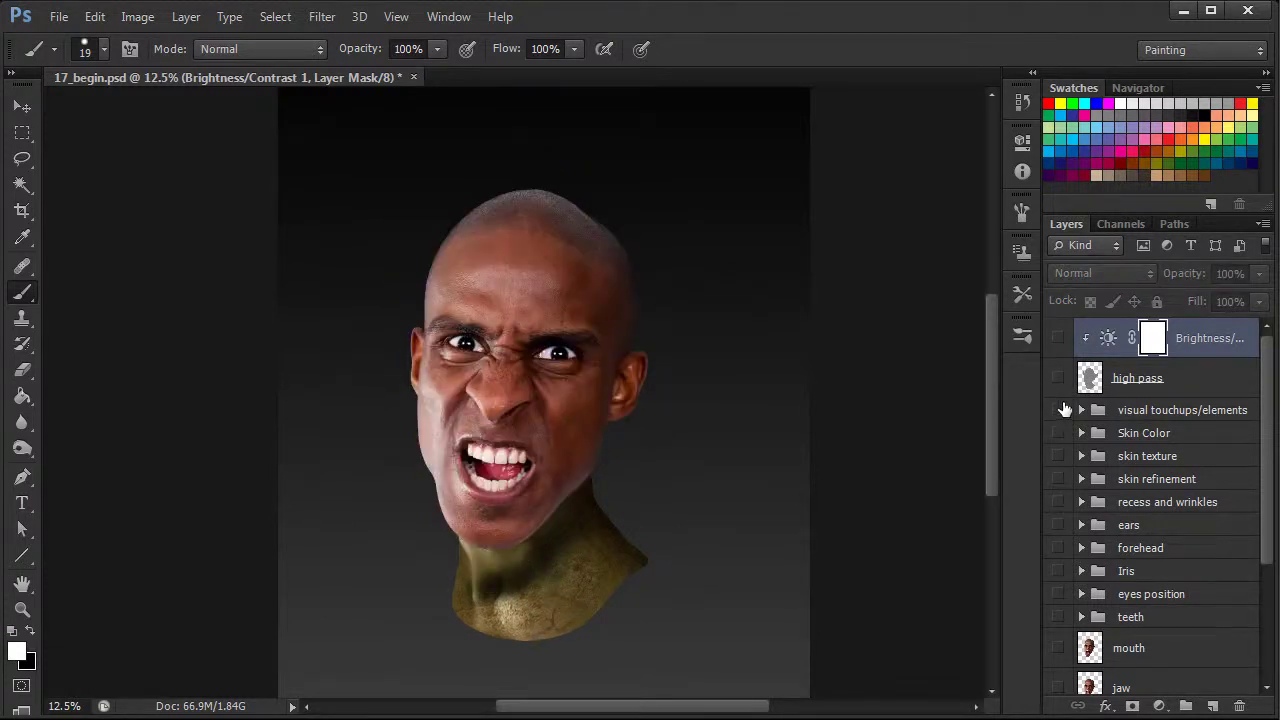
{"action": "left_click_drag", "start_coordinate": [1057, 410], "coordinate": [1063, 322]}
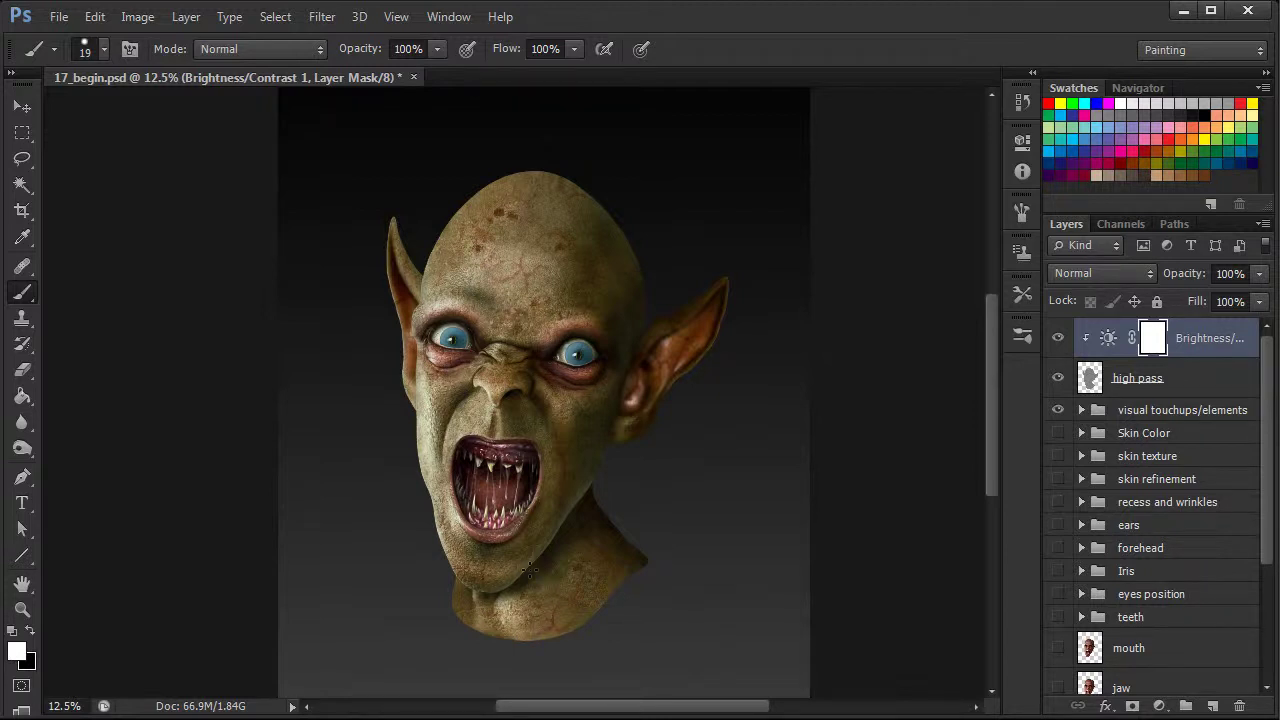
Step: Show the concept sketch group to compare the original drawing with the finished creature
{"action": "key", "text": "ctrl+plus"}
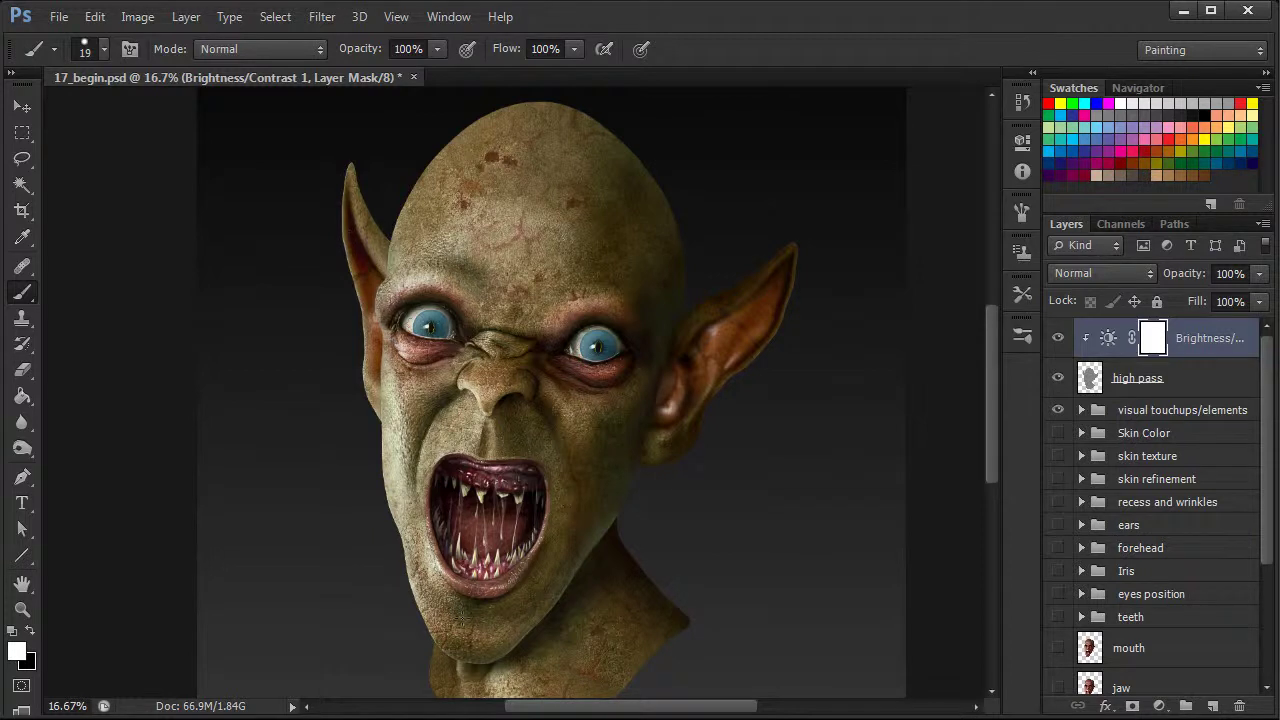
{"action": "mouse_move", "coordinate": [1058, 338]}
{"action": "left_mouse_down"}
{"action": "mouse_move", "coordinate": [1064, 412]}
{"action": "mouse_move", "coordinate": [1059, 338]}
{"action": "left_mouse_up"}
{"action": "left_click_drag", "start_coordinate": [989, 458], "coordinate": [991, 477]}
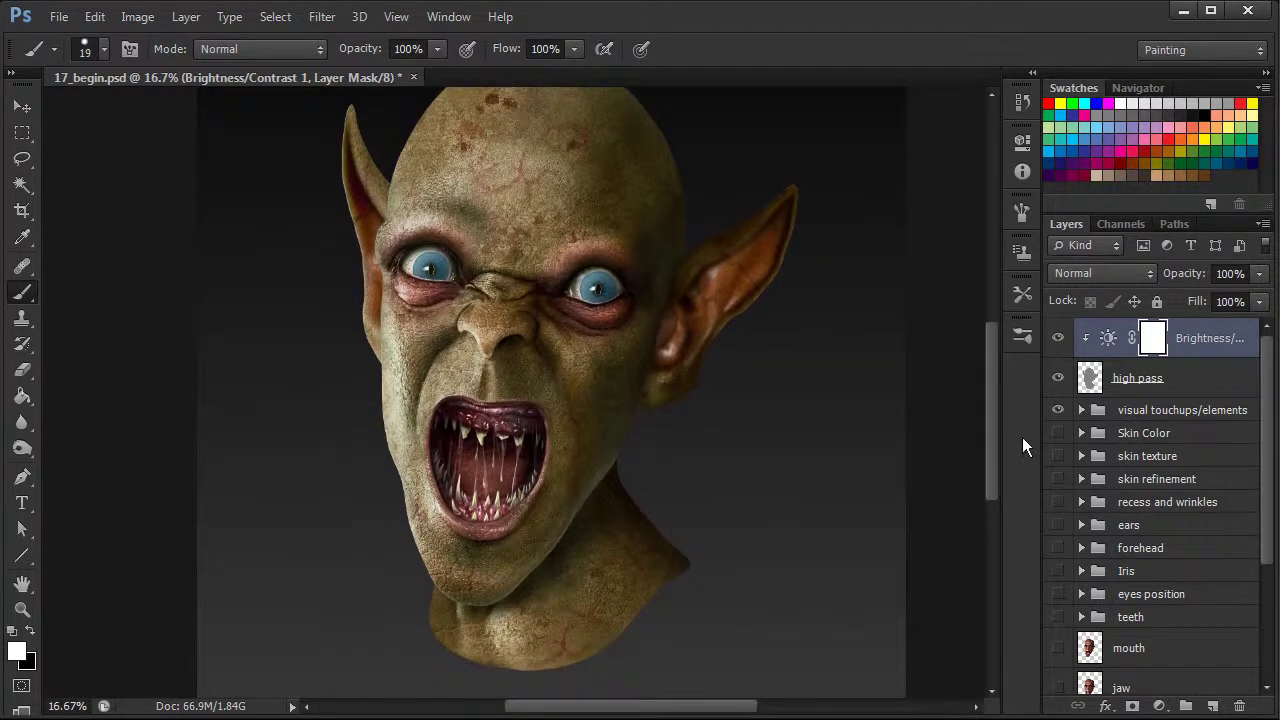
{"action": "left_click_drag", "start_coordinate": [1266, 537], "coordinate": [1266, 670]}
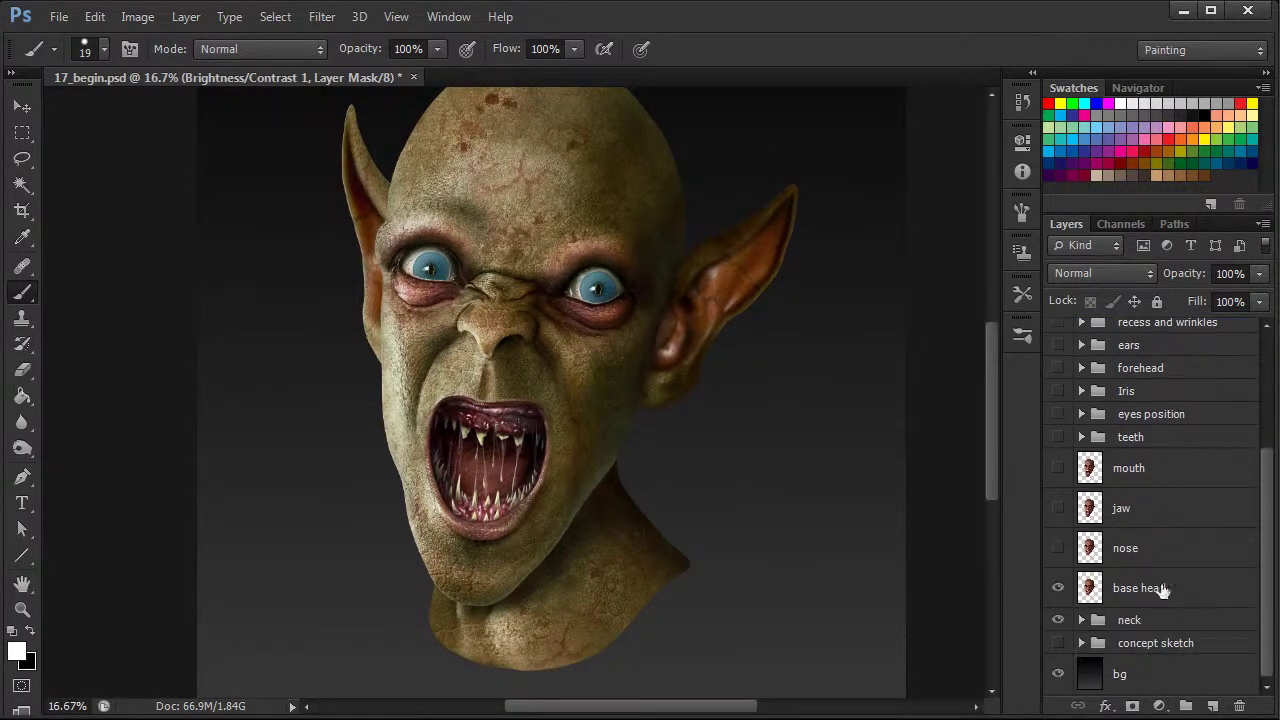
{"action": "left_click", "coordinate": [1059, 645]}
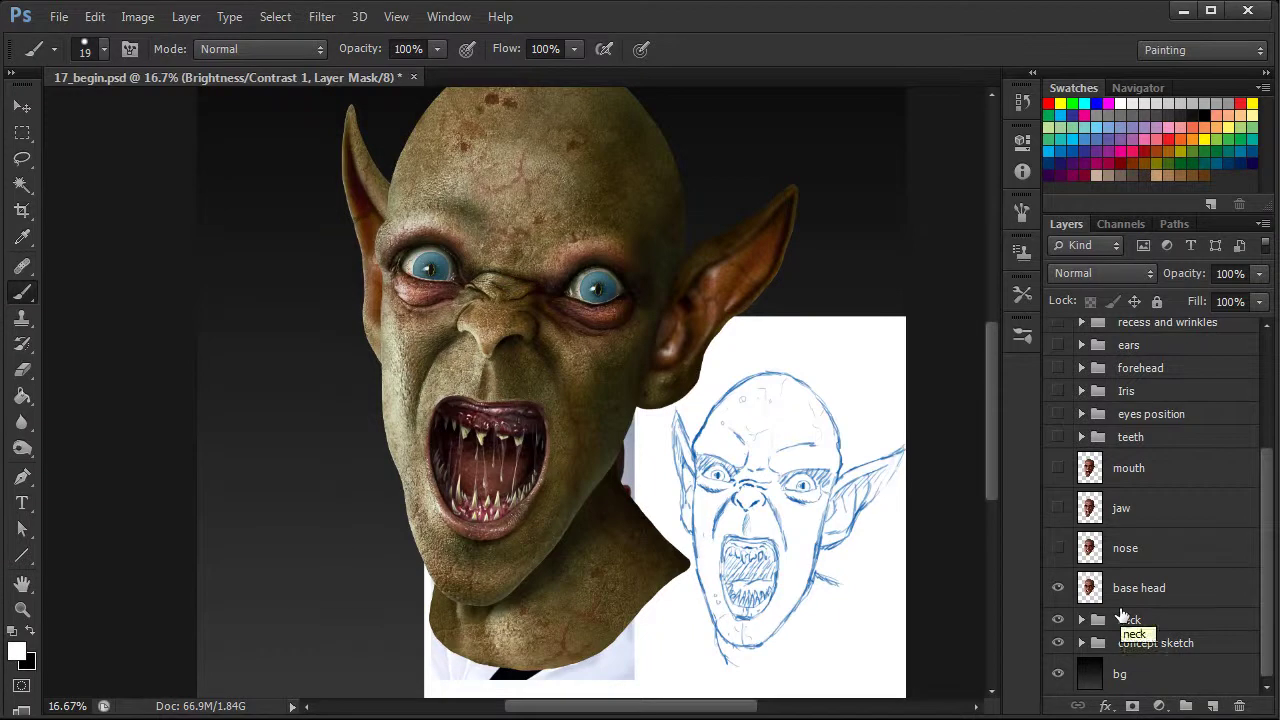